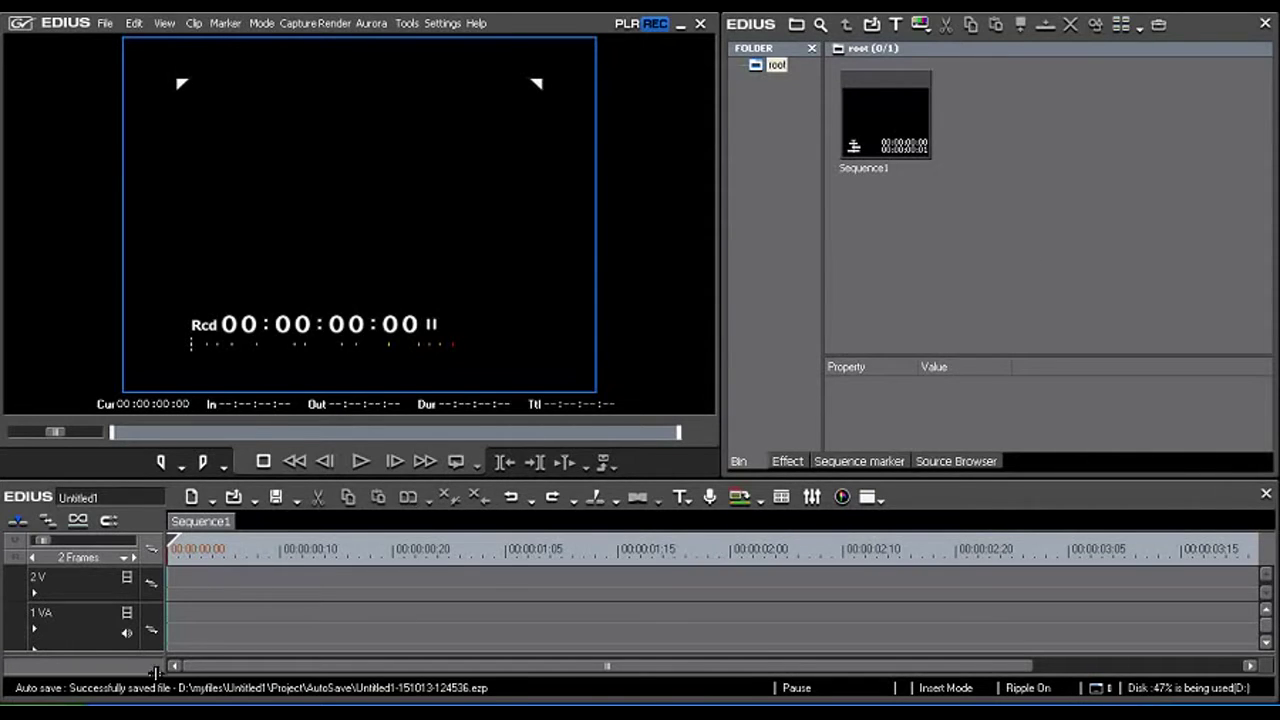
Step: Add the Tracking clip to the 1 VA track, preview it, and return to 00:00:00:00
{"action": "key", "text": "alt+Tab"}
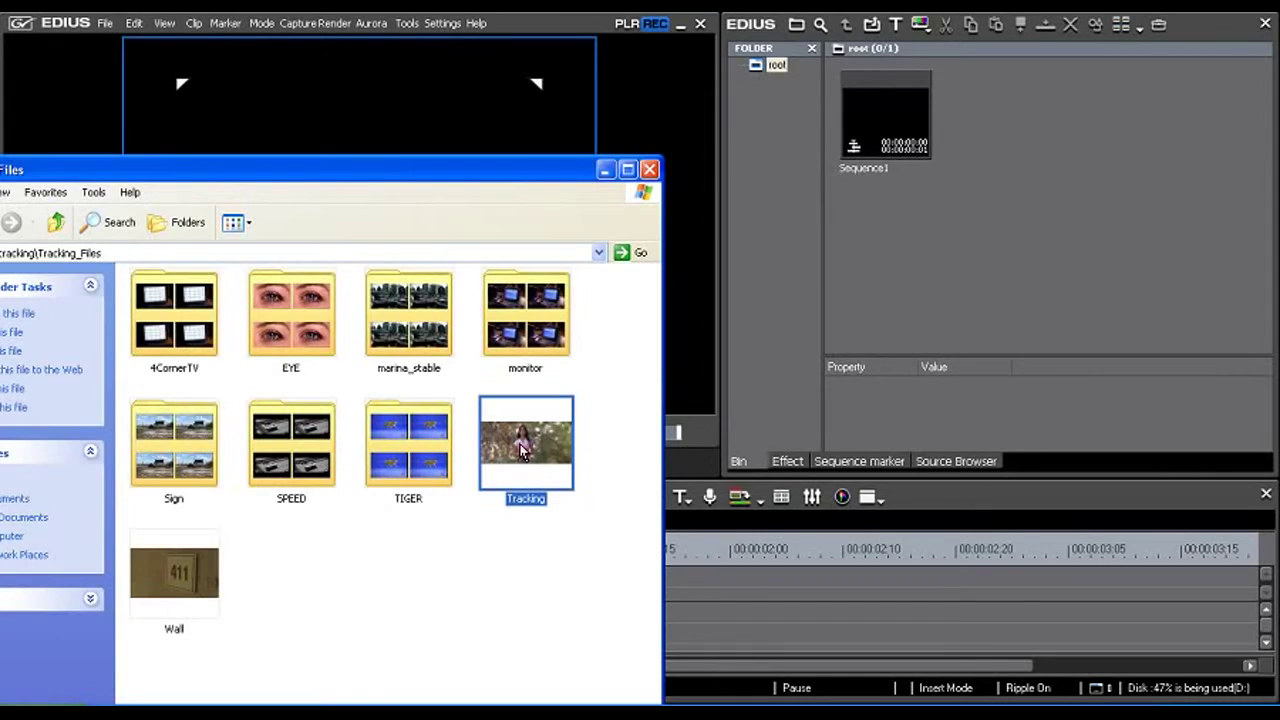
{"action": "mouse_move", "coordinate": [527, 450]}
{"action": "left_mouse_down"}
{"action": "mouse_move", "coordinate": [975, 123]}
{"action": "mouse_move", "coordinate": [204, 628]}
{"action": "left_mouse_up"}
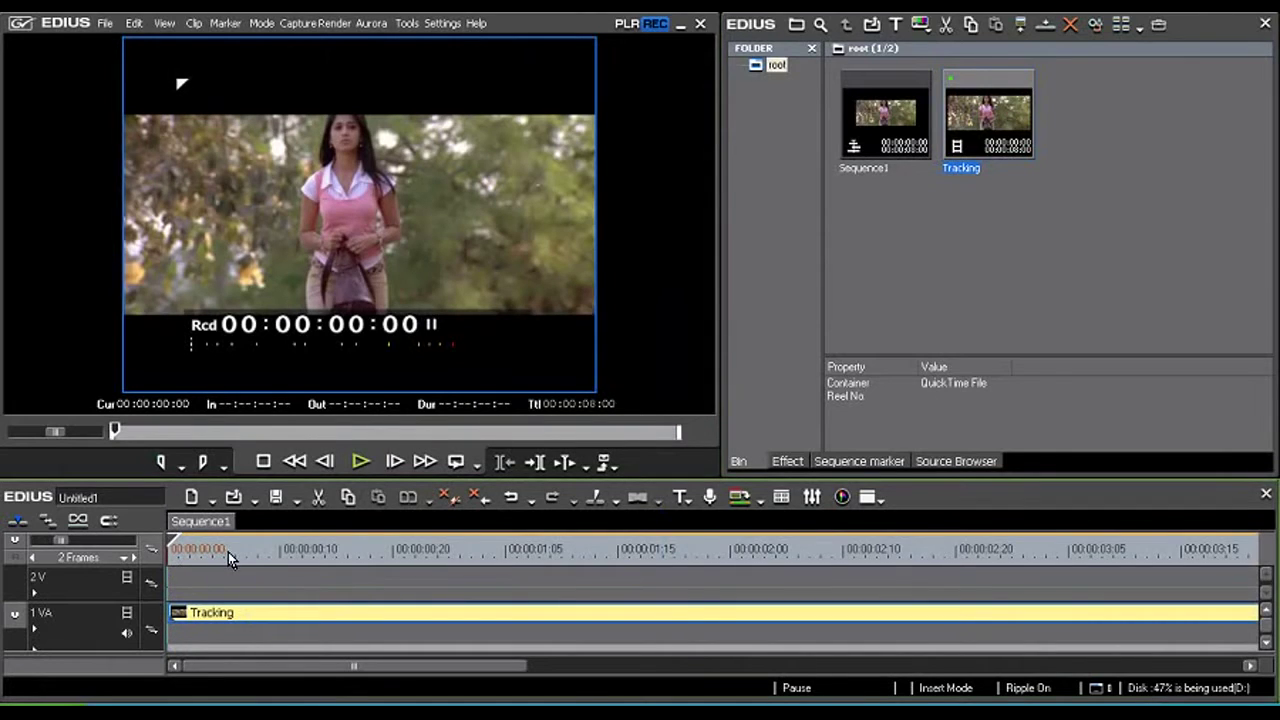
{"action": "key", "text": "space"}
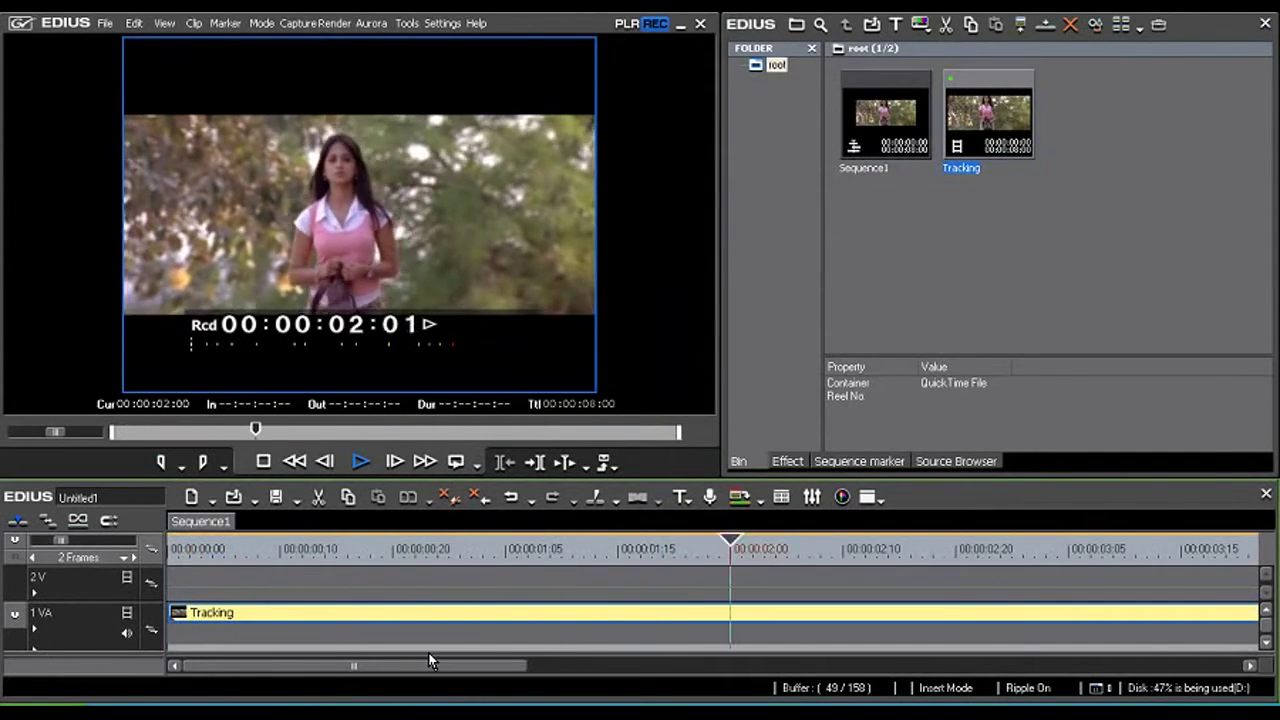
{"action": "left_click", "coordinate": [924, 545]}
{"action": "mouse_move", "coordinate": [924, 545]}
{"action": "left_mouse_down"}
{"action": "mouse_move", "coordinate": [247, 547]}
{"action": "mouse_move", "coordinate": [235, 596]}
{"action": "left_mouse_up"}
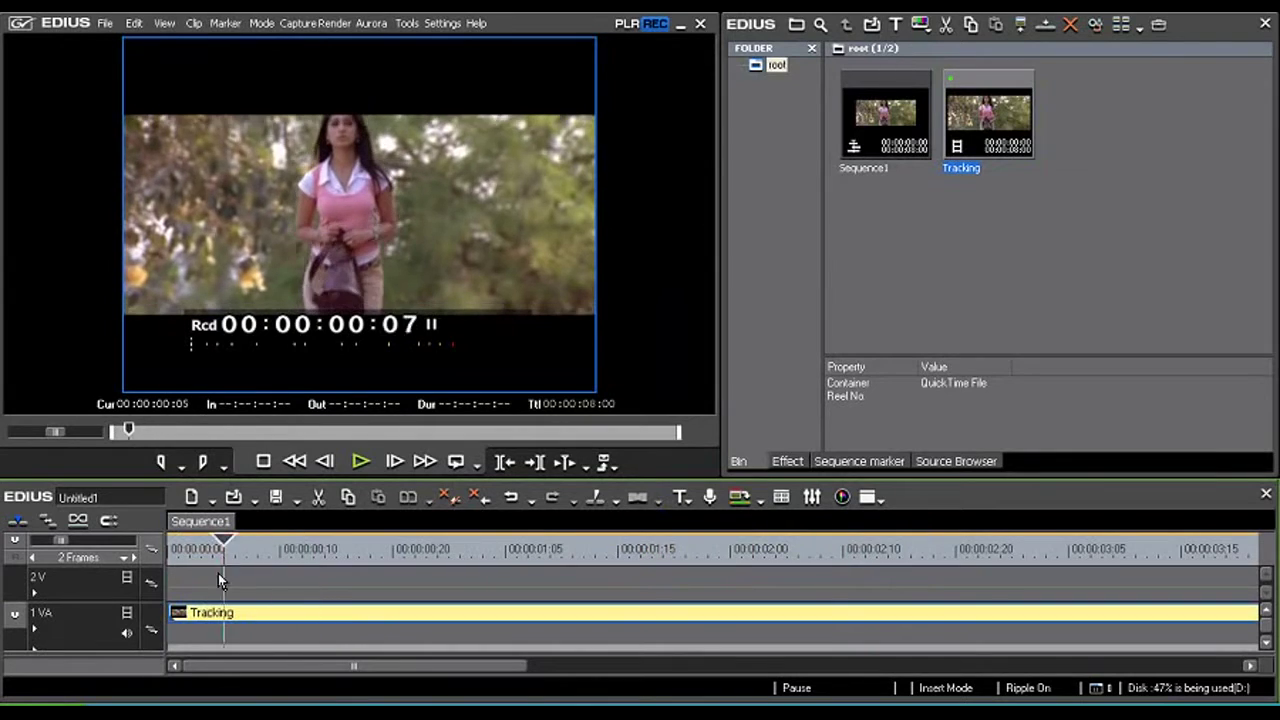
{"action": "left_click_drag", "start_coordinate": [235, 596], "coordinate": [161, 584]}
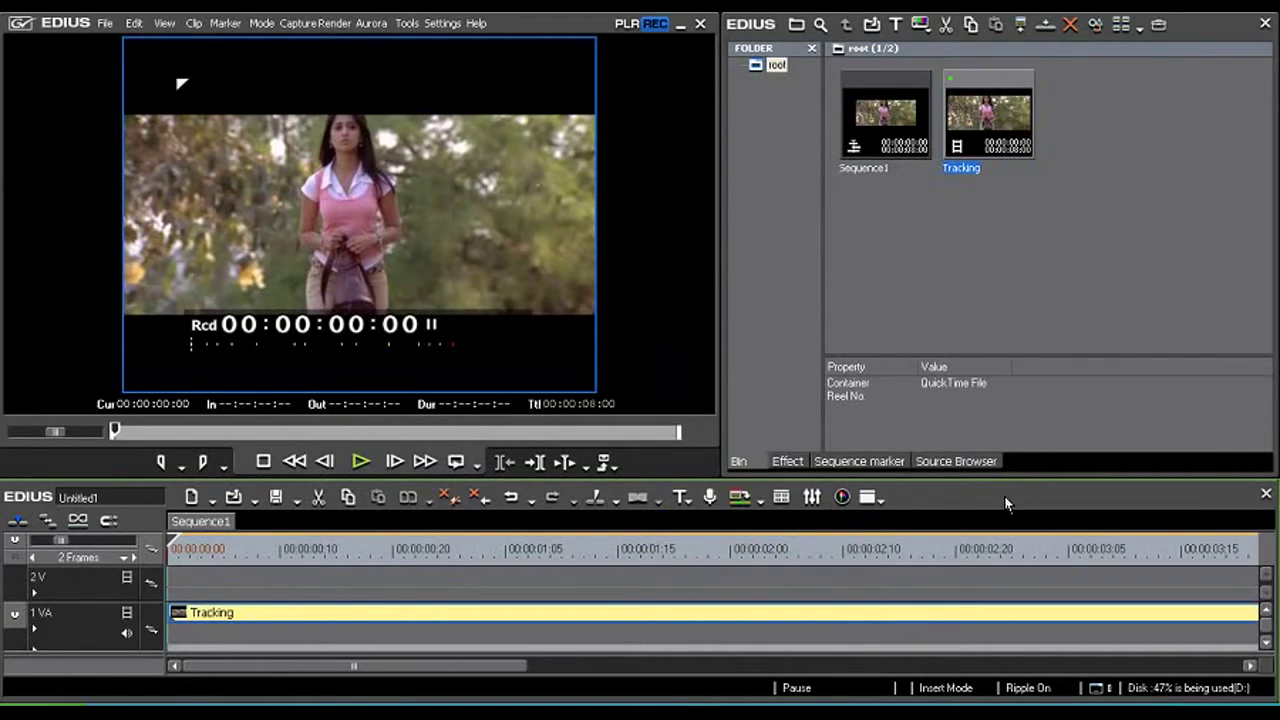
Step: Show the Information palette from View > Palette and open the clip's Layouter dialog
{"action": "left_click", "coordinate": [157, 29]}
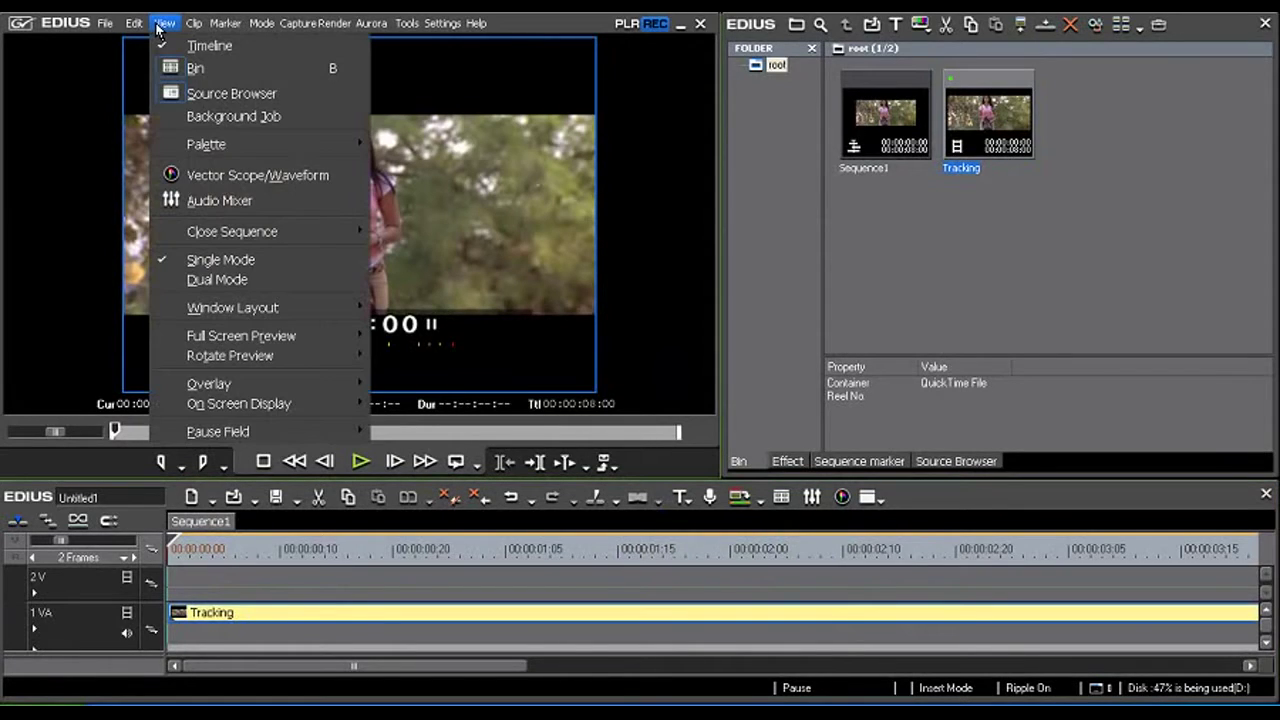
{"action": "mouse_move", "coordinate": [208, 144]}
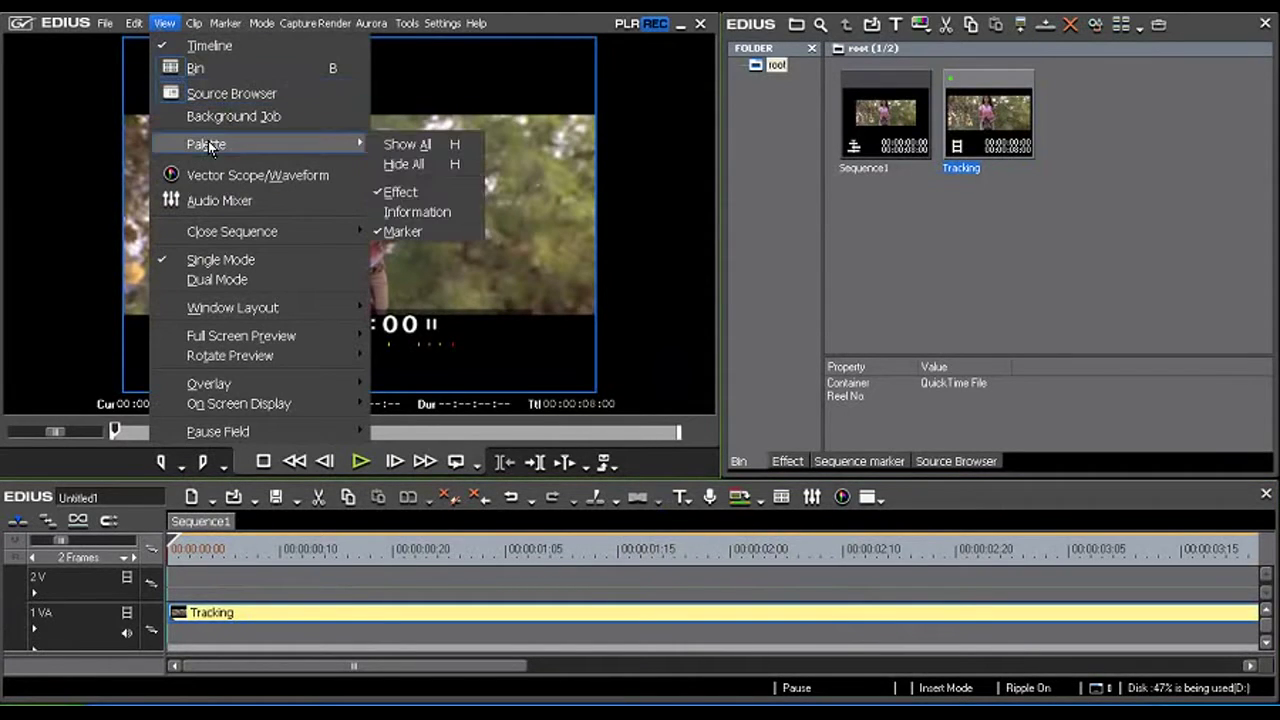
{"action": "left_click", "coordinate": [436, 207]}
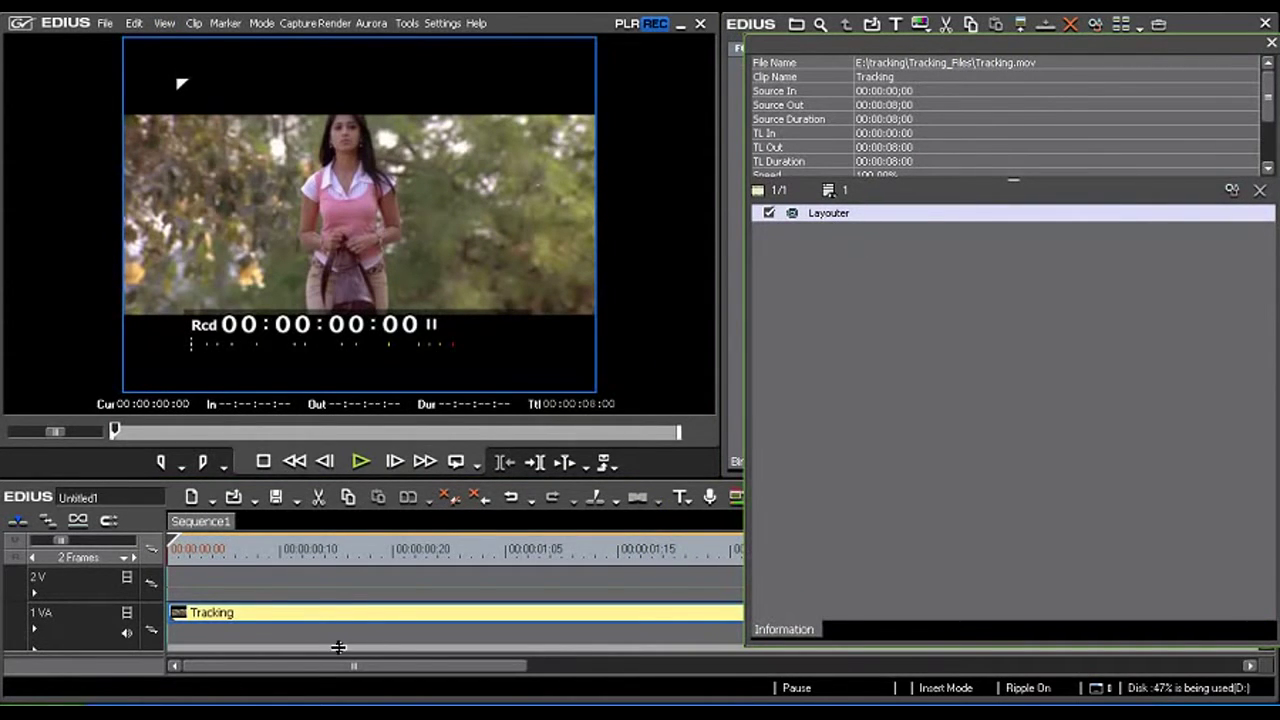
{"action": "double_click", "coordinate": [840, 215]}
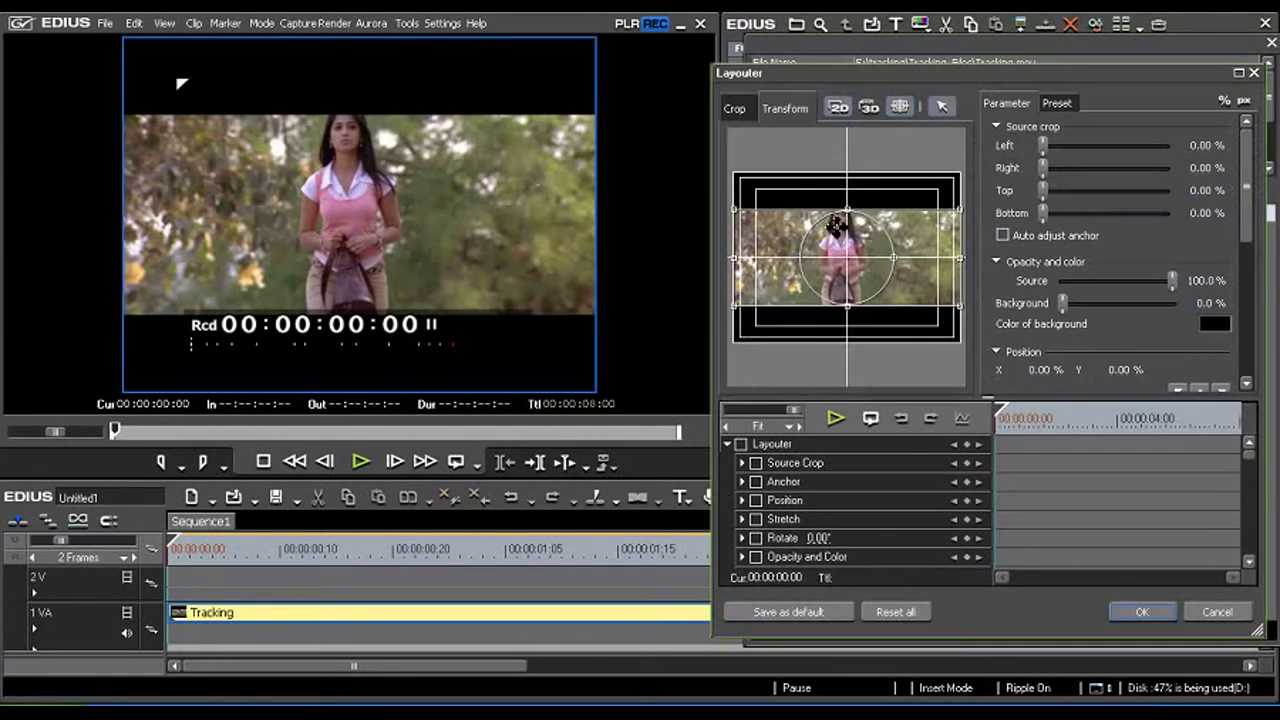
{"action": "left_click_drag", "start_coordinate": [963, 80], "coordinate": [827, 70]}
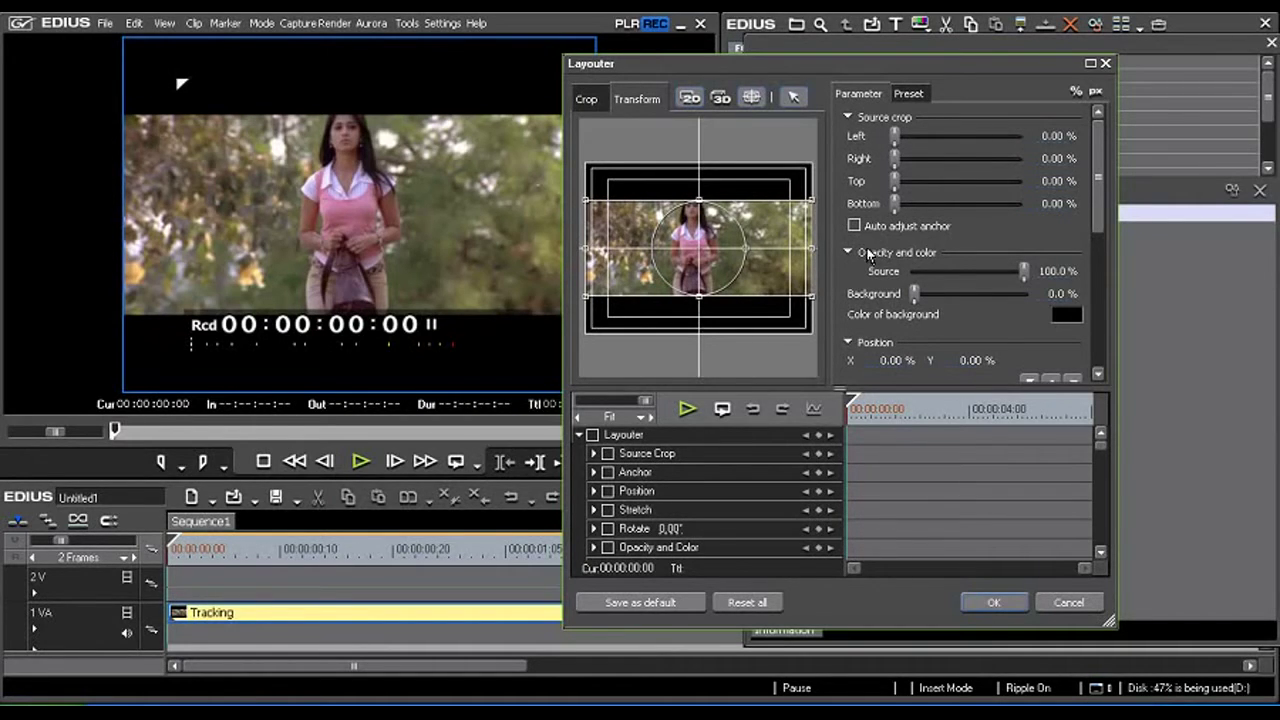
{"action": "left_click_drag", "start_coordinate": [875, 62], "coordinate": [928, 41]}
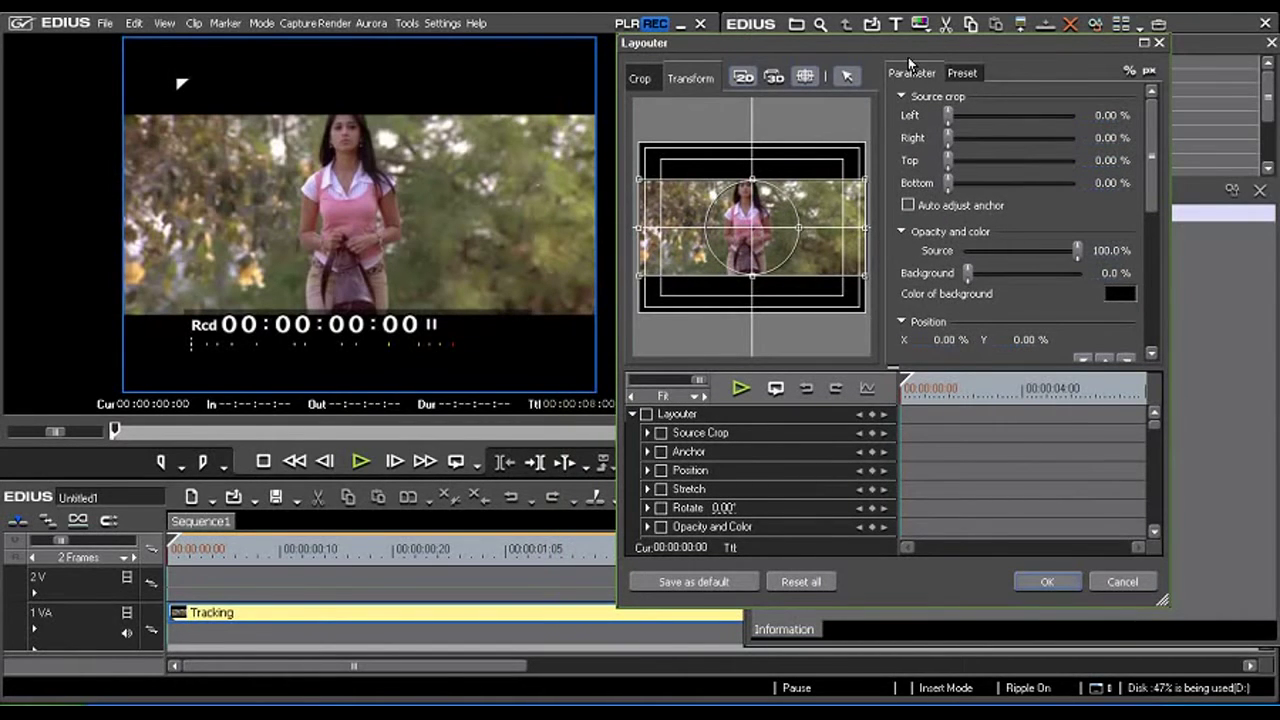
{"action": "left_click_drag", "start_coordinate": [957, 43], "coordinate": [977, 82]}
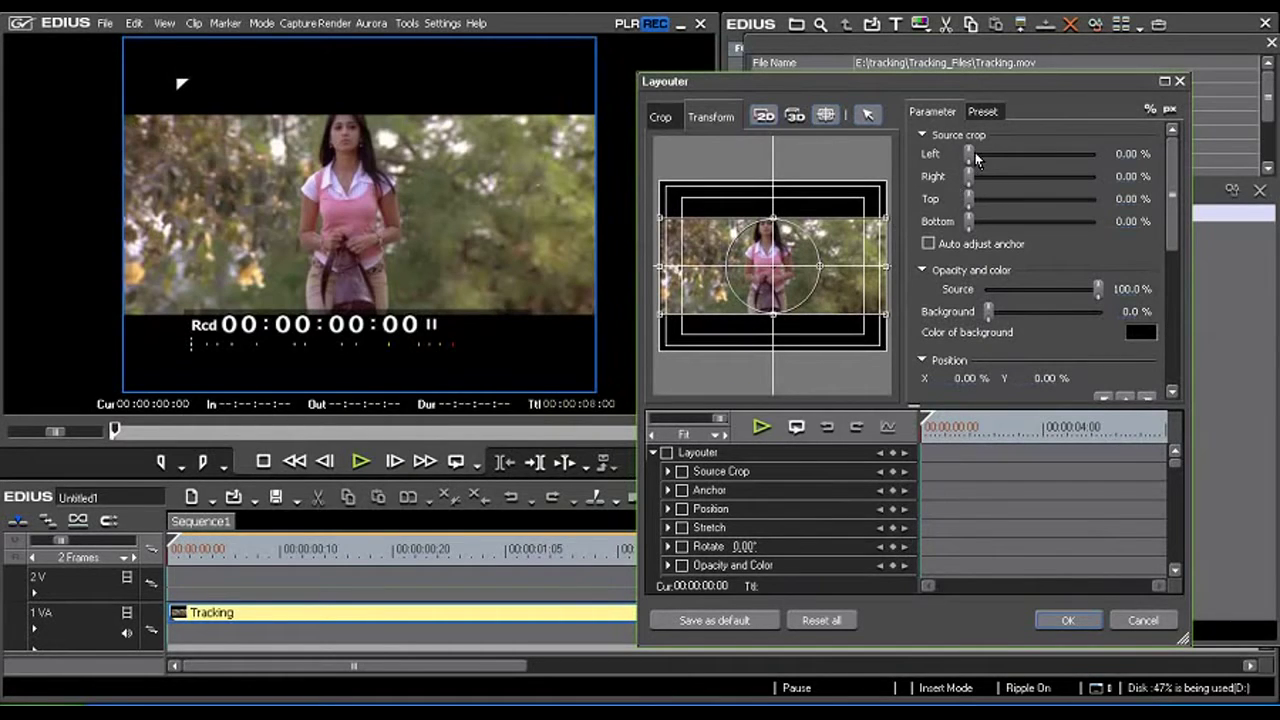
{"action": "left_click_drag", "start_coordinate": [975, 155], "coordinate": [1003, 163]}
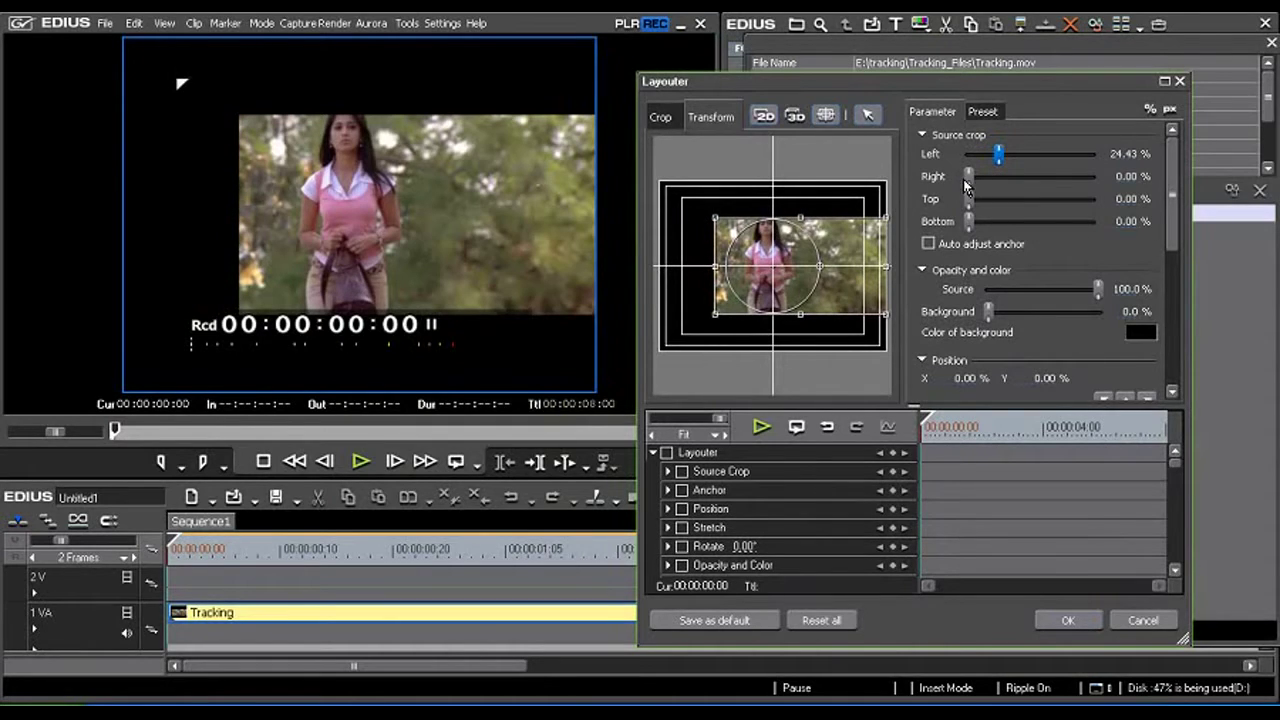
{"action": "left_click_drag", "start_coordinate": [968, 178], "coordinate": [1014, 190]}
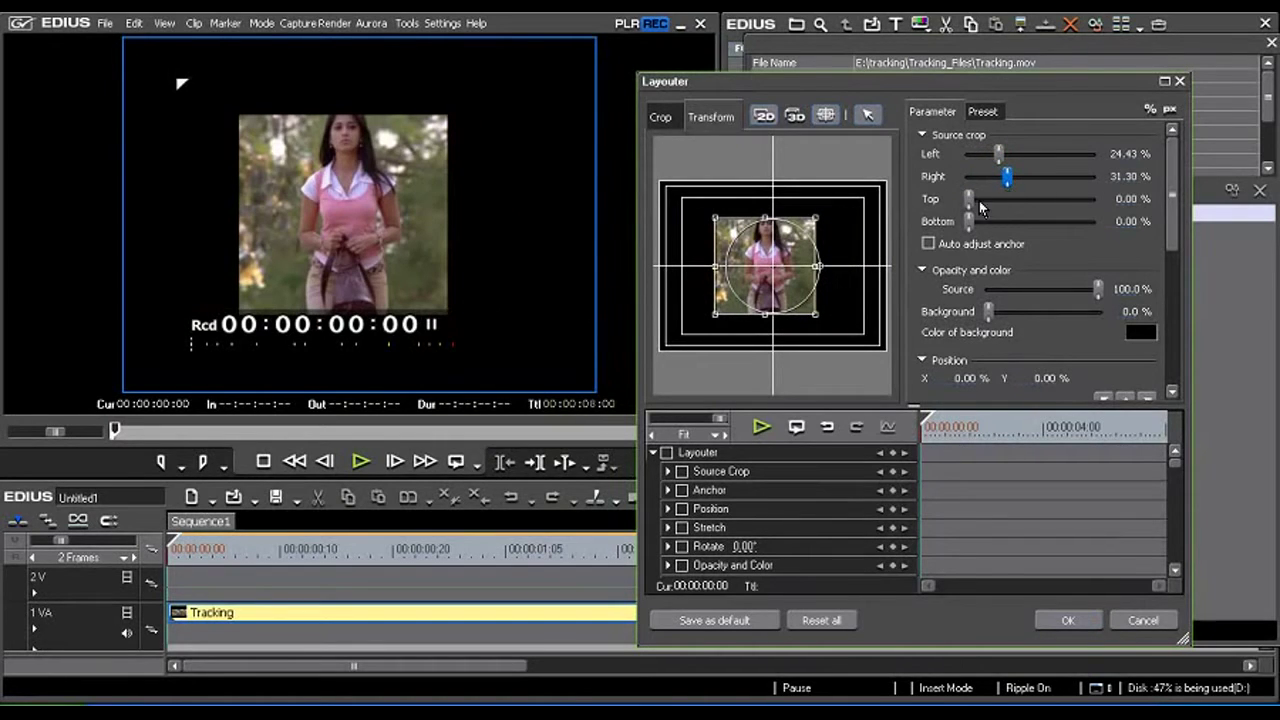
{"action": "mouse_move", "coordinate": [970, 224]}
{"action": "left_mouse_down"}
{"action": "mouse_move", "coordinate": [1013, 230]}
{"action": "mouse_move", "coordinate": [1000, 198]}
{"action": "left_mouse_up"}
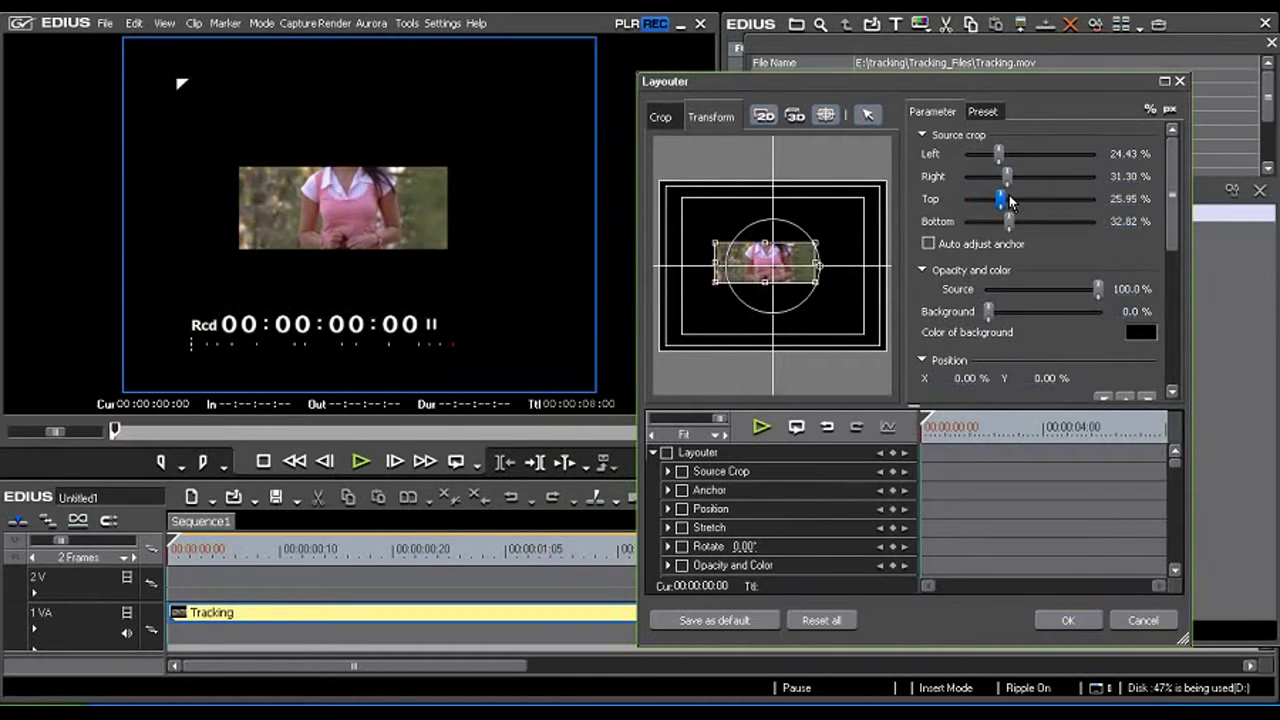
{"action": "mouse_move", "coordinate": [1001, 199]}
{"action": "left_mouse_down"}
{"action": "mouse_move", "coordinate": [1052, 203]}
{"action": "mouse_move", "coordinate": [966, 199]}
{"action": "mouse_move", "coordinate": [991, 224]}
{"action": "mouse_move", "coordinate": [967, 224]}
{"action": "left_mouse_up"}
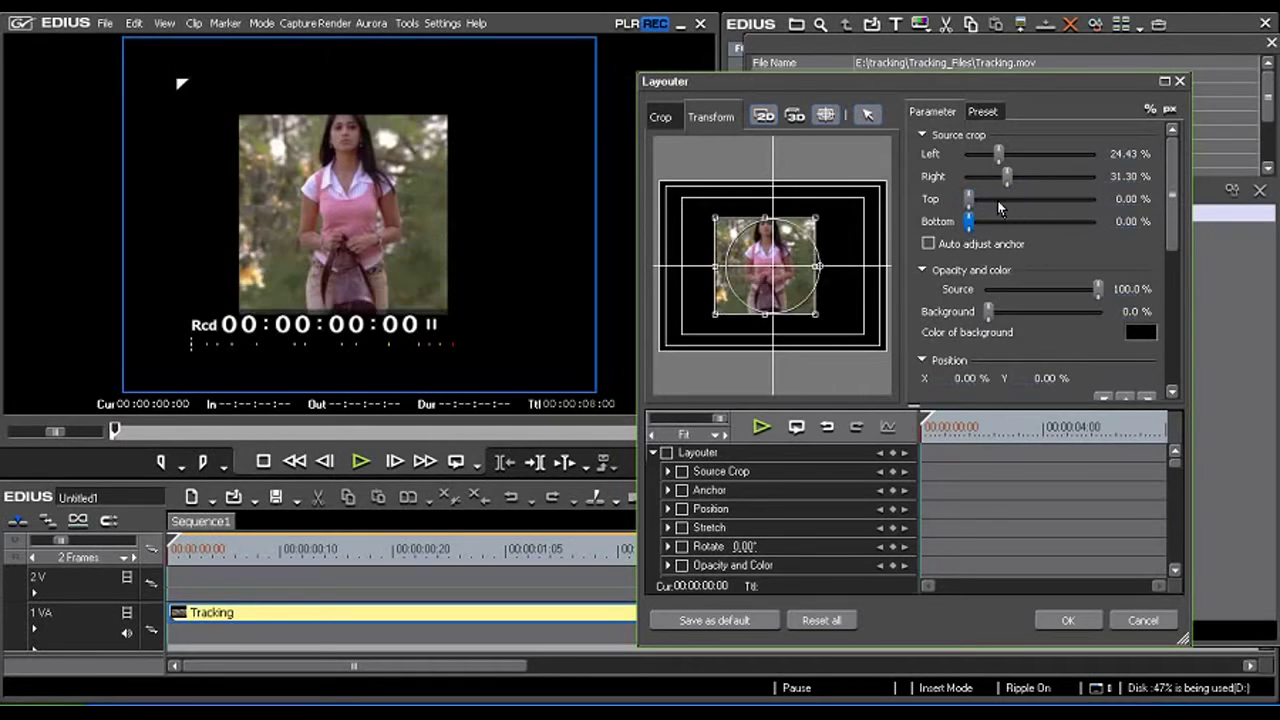
{"action": "mouse_move", "coordinate": [1006, 176]}
{"action": "left_mouse_down"}
{"action": "mouse_move", "coordinate": [968, 176]}
{"action": "mouse_move", "coordinate": [979, 152]}
{"action": "mouse_move", "coordinate": [960, 156]}
{"action": "left_mouse_up"}
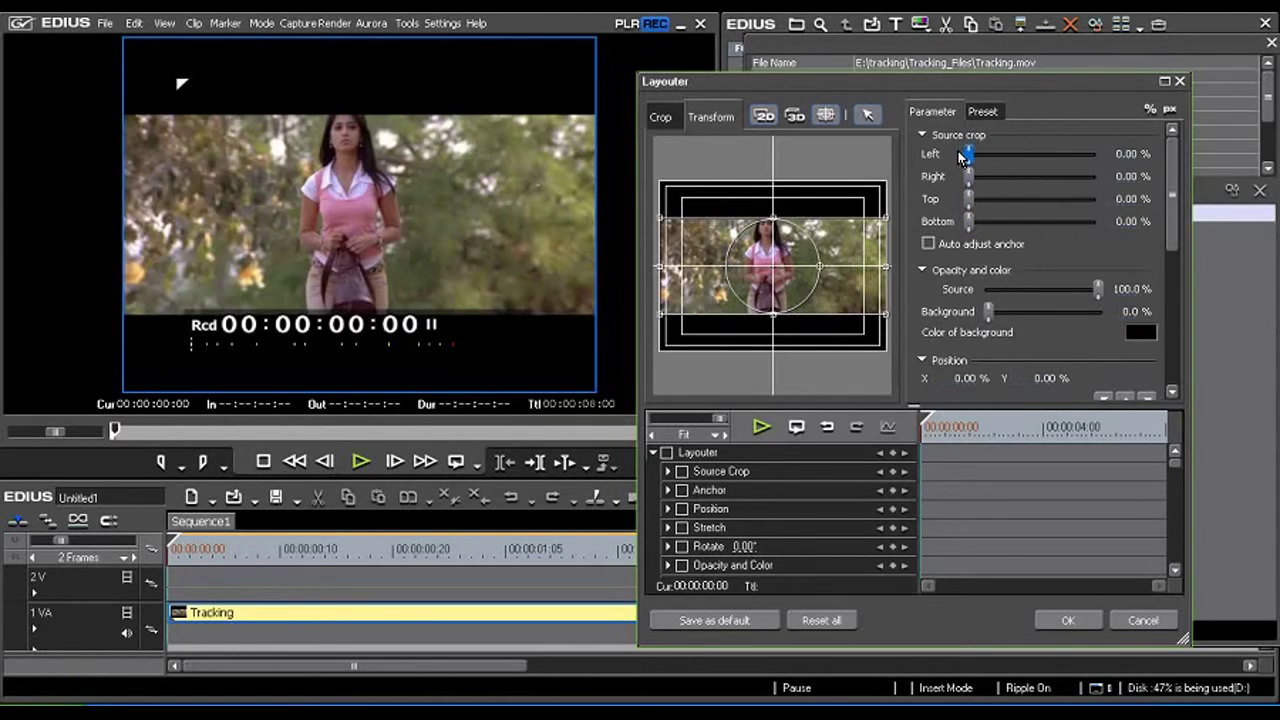
Step: Enable Auto adjust anchor, crop the left edge to 6.11%, and drop source opacity to 0%
{"action": "left_click", "coordinate": [929, 244]}
{"action": "mouse_move", "coordinate": [968, 153]}
{"action": "left_mouse_down"}
{"action": "mouse_move", "coordinate": [1030, 153]}
{"action": "mouse_move", "coordinate": [966, 153]}
{"action": "left_mouse_up"}
{"action": "left_click_drag", "start_coordinate": [968, 154], "coordinate": [981, 158]}
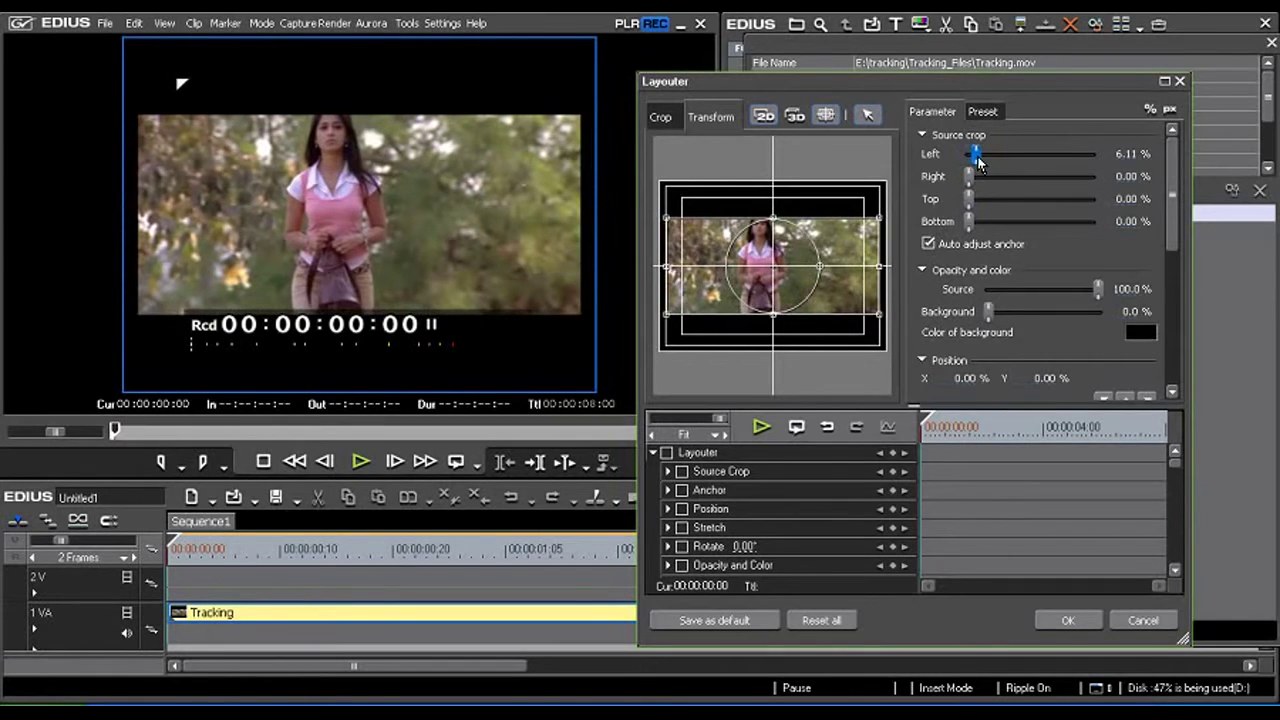
{"action": "left_click", "coordinate": [930, 243]}
{"action": "left_click_drag", "start_coordinate": [1098, 289], "coordinate": [1026, 296]}
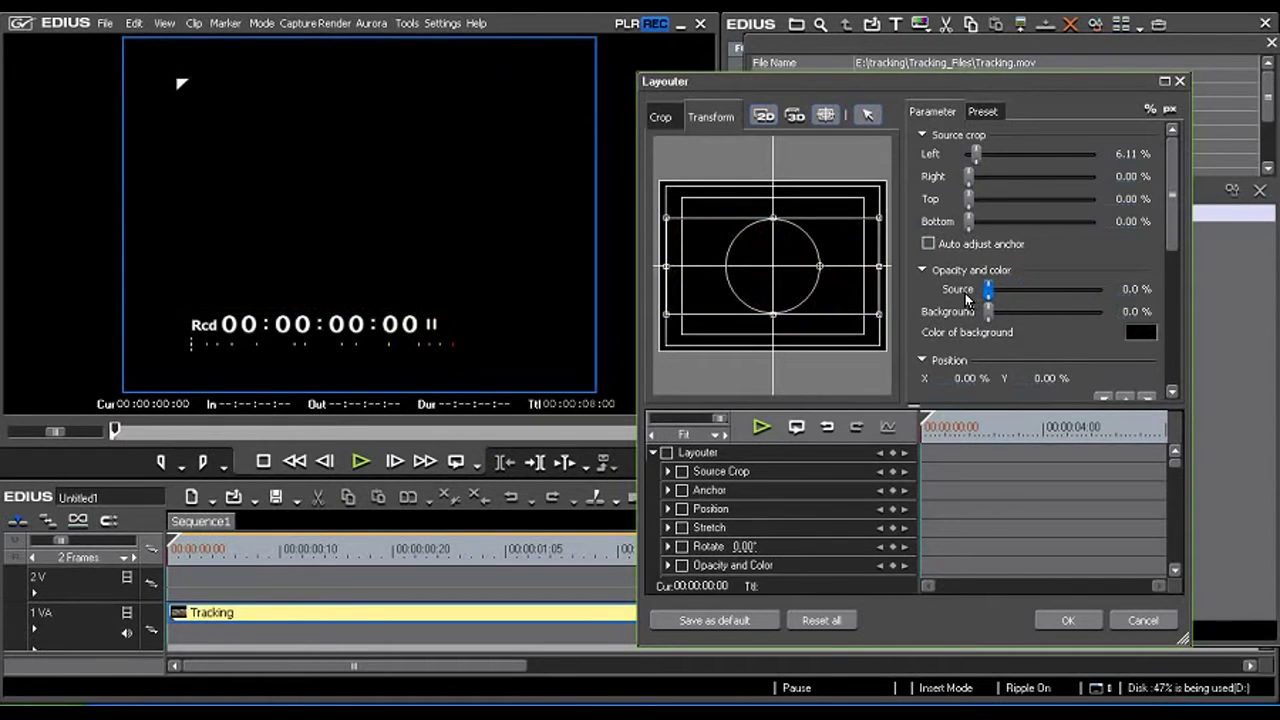
Step: Restore source opacity to 100% and try a red background at about 56% opacity
{"action": "left_click_drag", "start_coordinate": [979, 296], "coordinate": [1114, 300]}
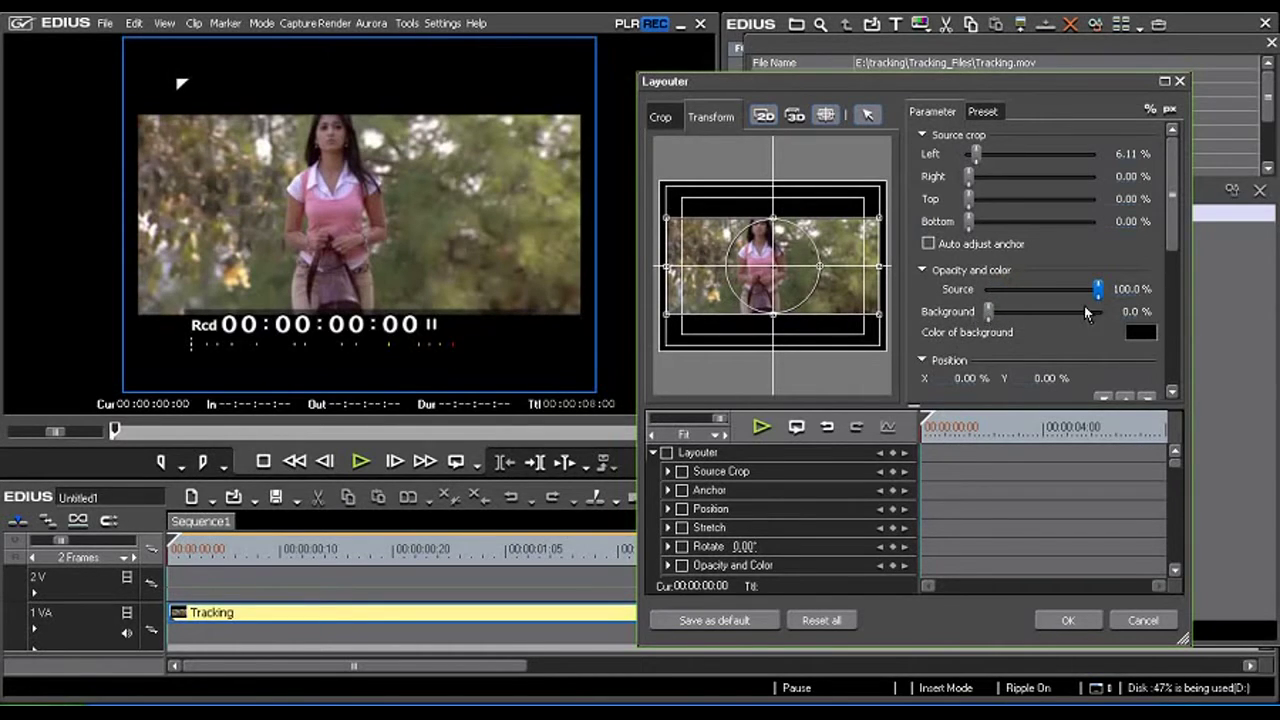
{"action": "left_click", "coordinate": [1135, 335]}
{"action": "left_click_drag", "start_coordinate": [859, 219], "coordinate": [757, 121]}
{"action": "left_click", "coordinate": [1010, 372]}
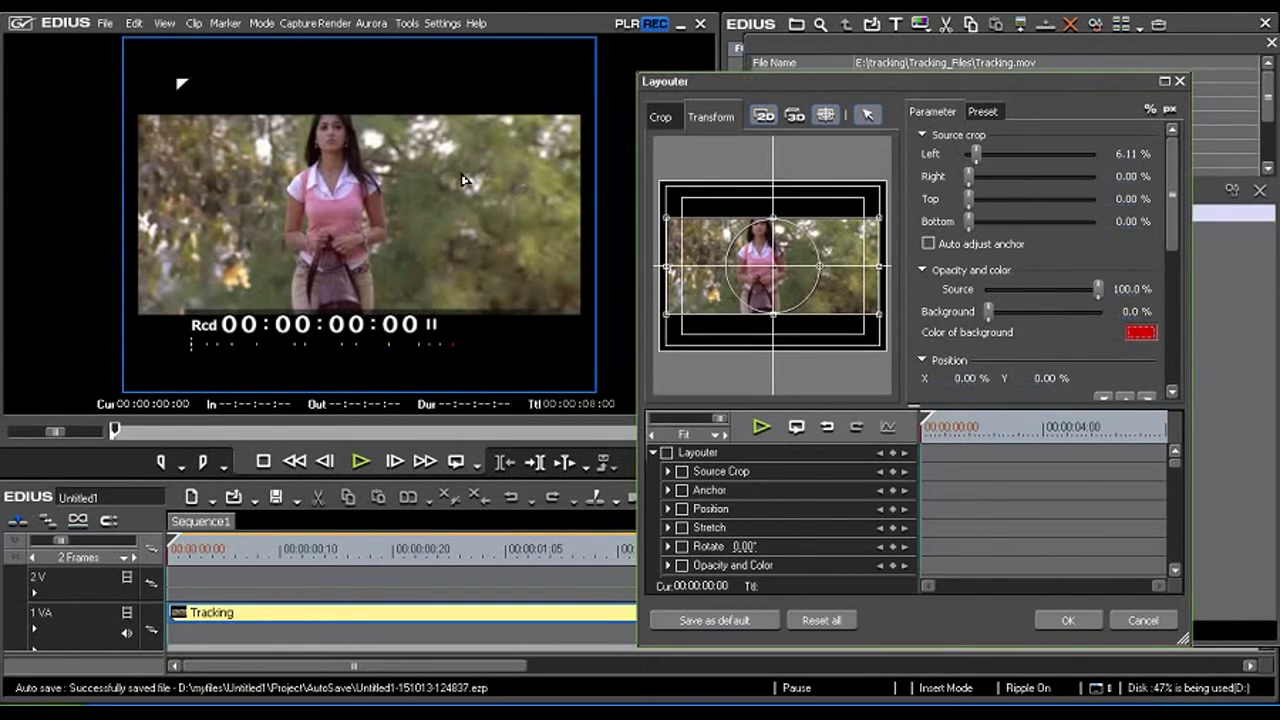
{"action": "mouse_move", "coordinate": [989, 312]}
{"action": "left_mouse_down"}
{"action": "mouse_move", "coordinate": [1050, 318]}
{"action": "mouse_move", "coordinate": [988, 316]}
{"action": "left_mouse_up"}
Step: Dip clip opacity to about 15% and back to 100%, then reset the left crop to 0%
{"action": "mouse_move", "coordinate": [1098, 289]}
{"action": "left_mouse_down"}
{"action": "mouse_move", "coordinate": [1005, 297]}
{"action": "mouse_move", "coordinate": [1098, 312]}
{"action": "left_mouse_up"}
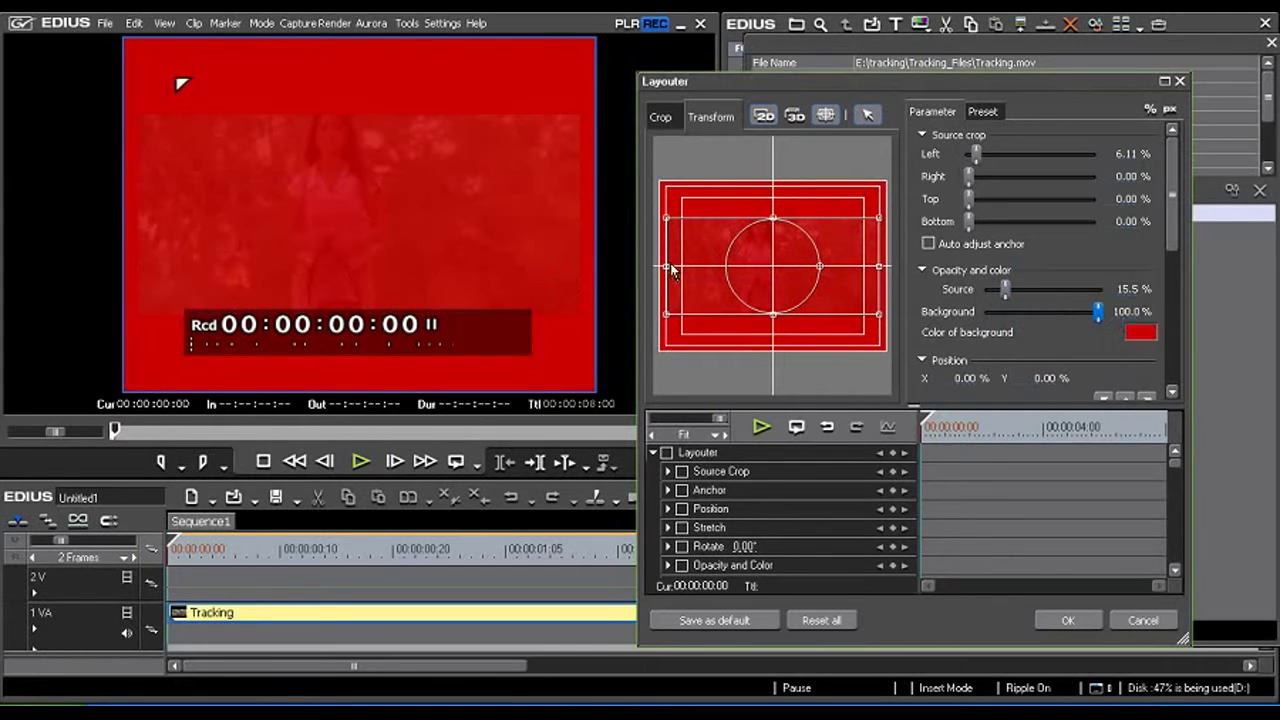
{"action": "left_click_drag", "start_coordinate": [1016, 288], "coordinate": [1110, 305]}
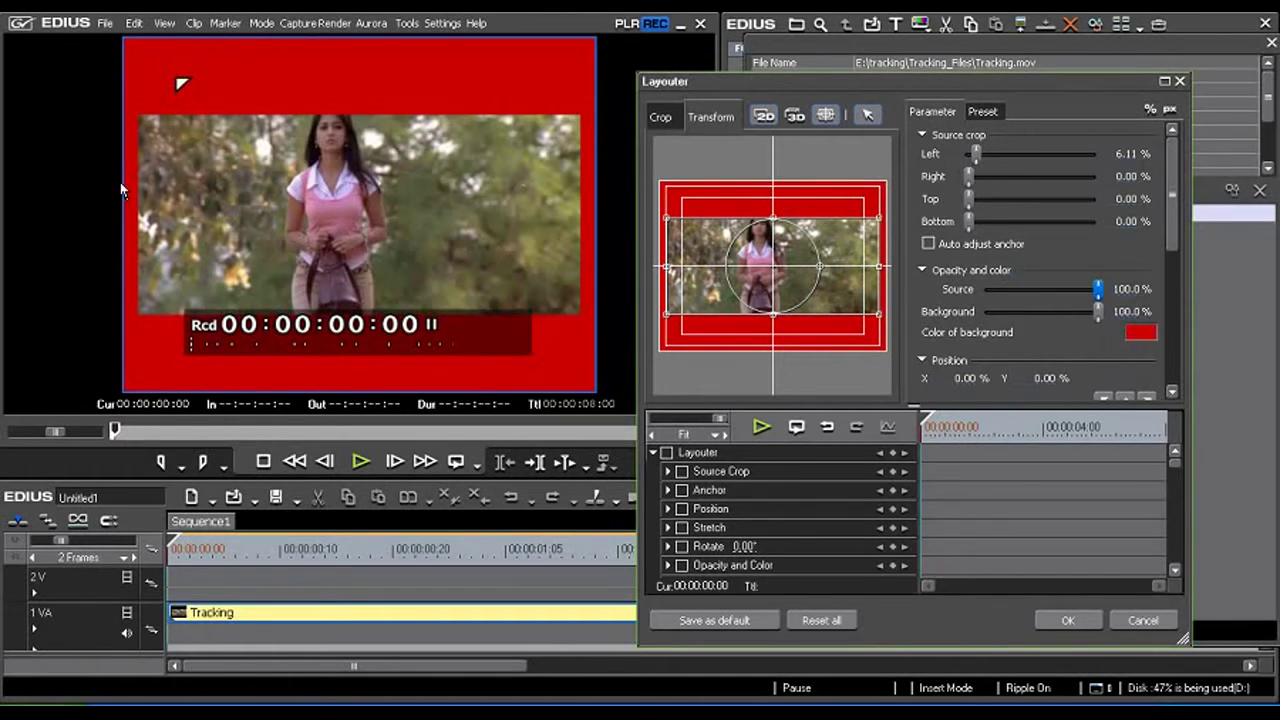
{"action": "left_click_drag", "start_coordinate": [976, 155], "coordinate": [948, 155]}
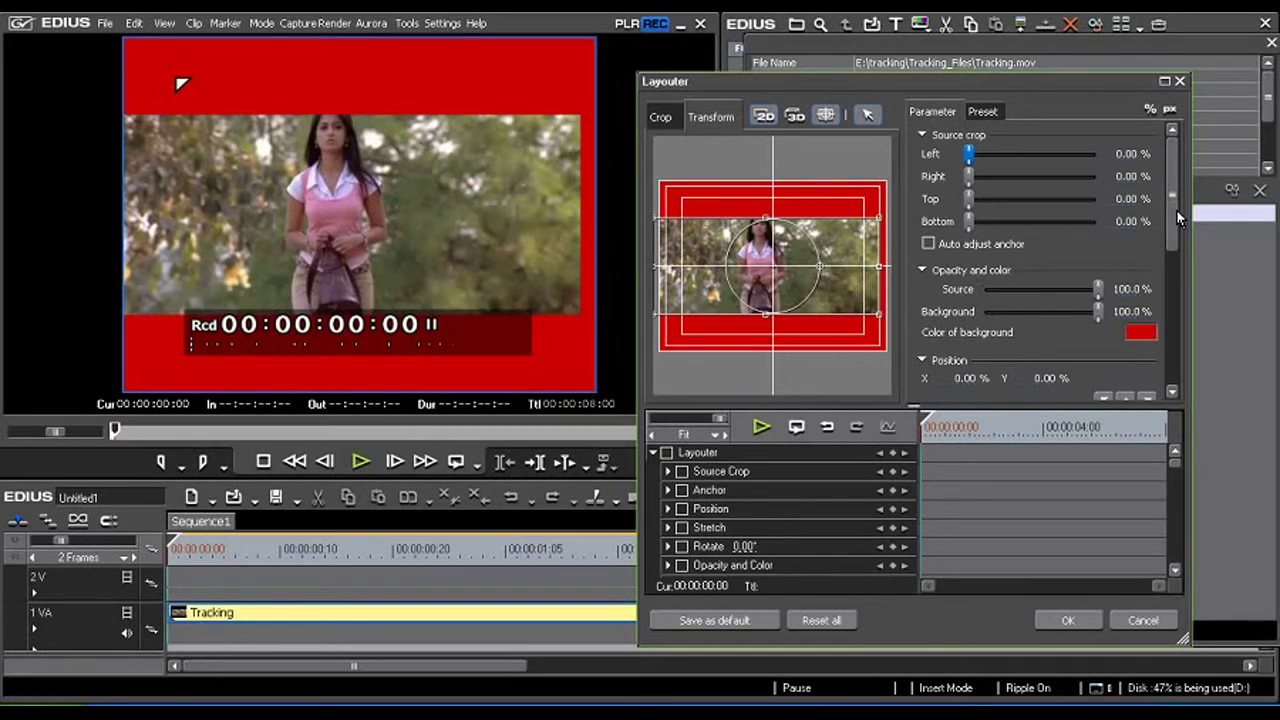
{"action": "scroll", "coordinate": [1176, 198], "scroll_direction": "down", "scroll_amount": 1}
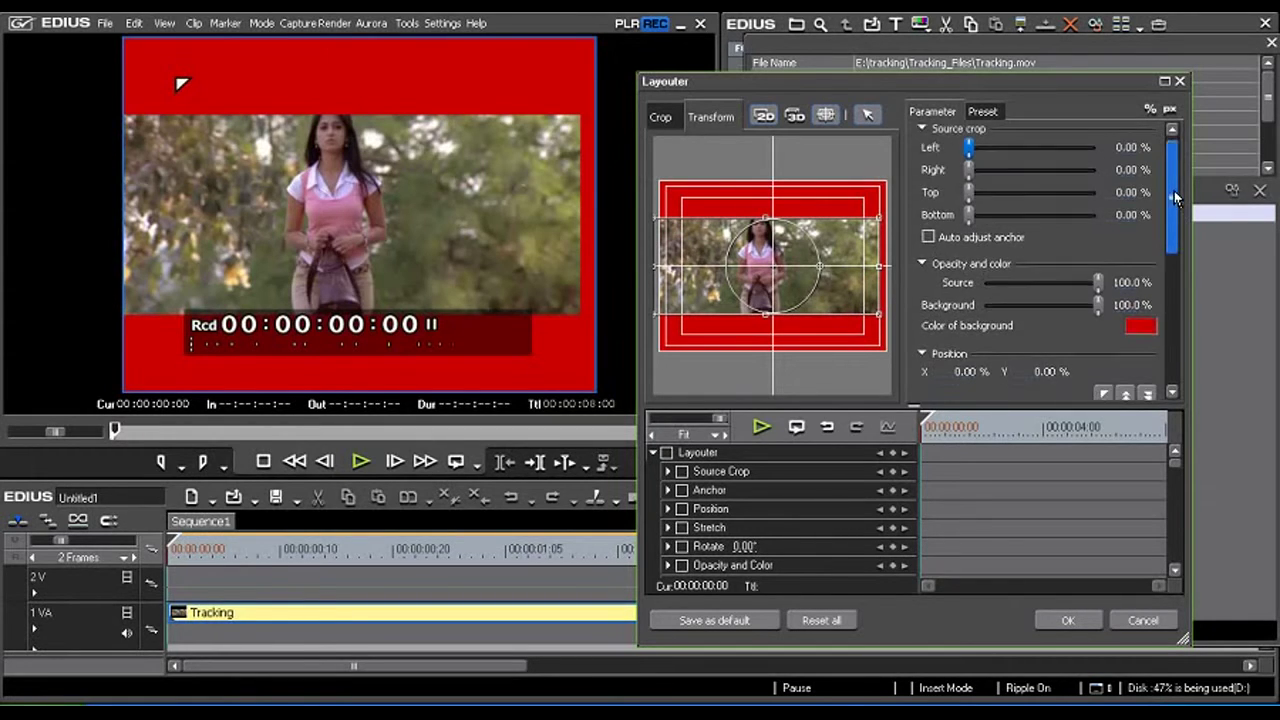
Step: Reduce the clip's Stretch to 96.15% with Preserve frame aspect, revealing red background around it
{"action": "left_click_drag", "start_coordinate": [1176, 198], "coordinate": [1140, 318]}
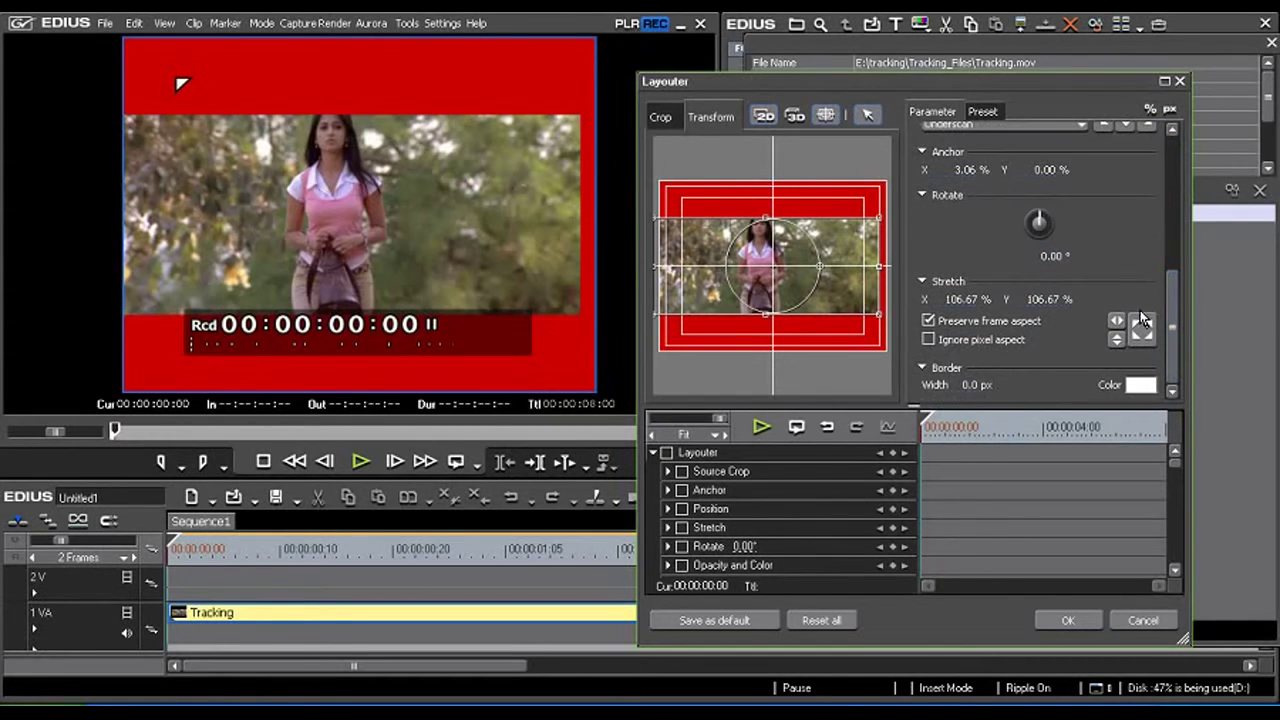
{"action": "mouse_move", "coordinate": [962, 299]}
{"action": "left_mouse_down"}
{"action": "mouse_move", "coordinate": [965, 285]}
{"action": "mouse_move", "coordinate": [980, 719]}
{"action": "left_mouse_up"}
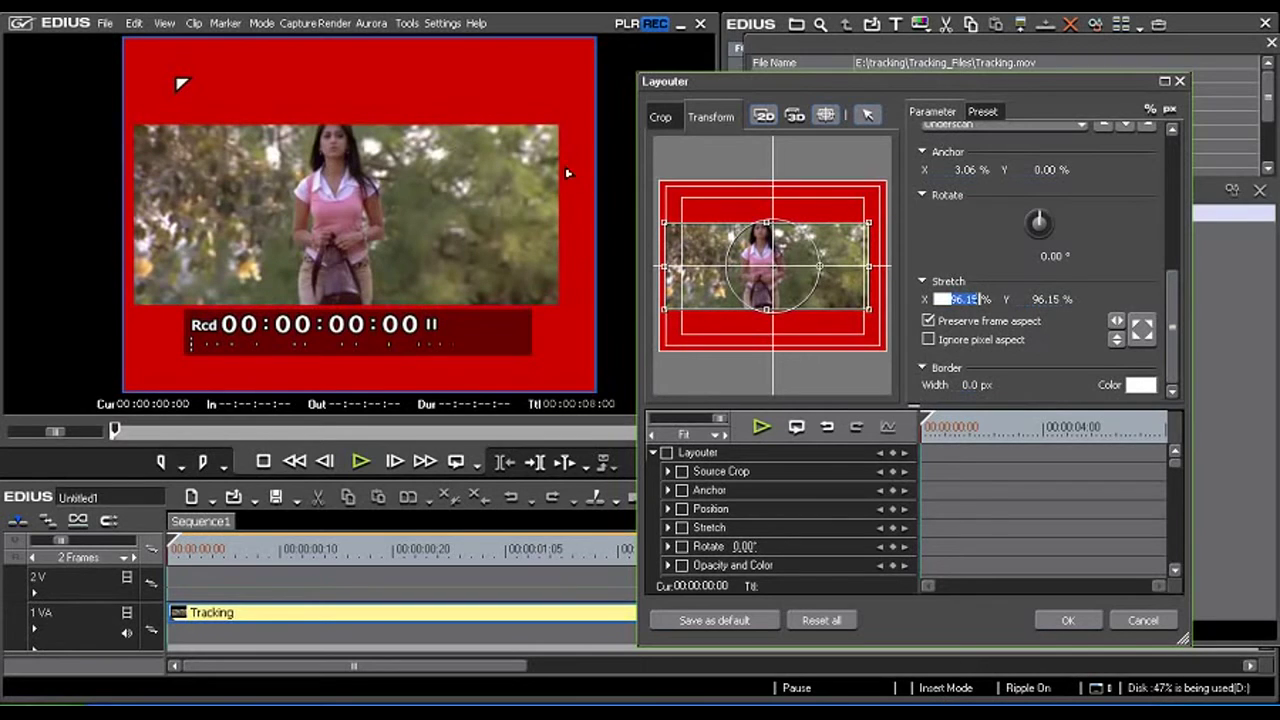
{"action": "left_click_drag", "start_coordinate": [1172, 301], "coordinate": [1174, 149]}
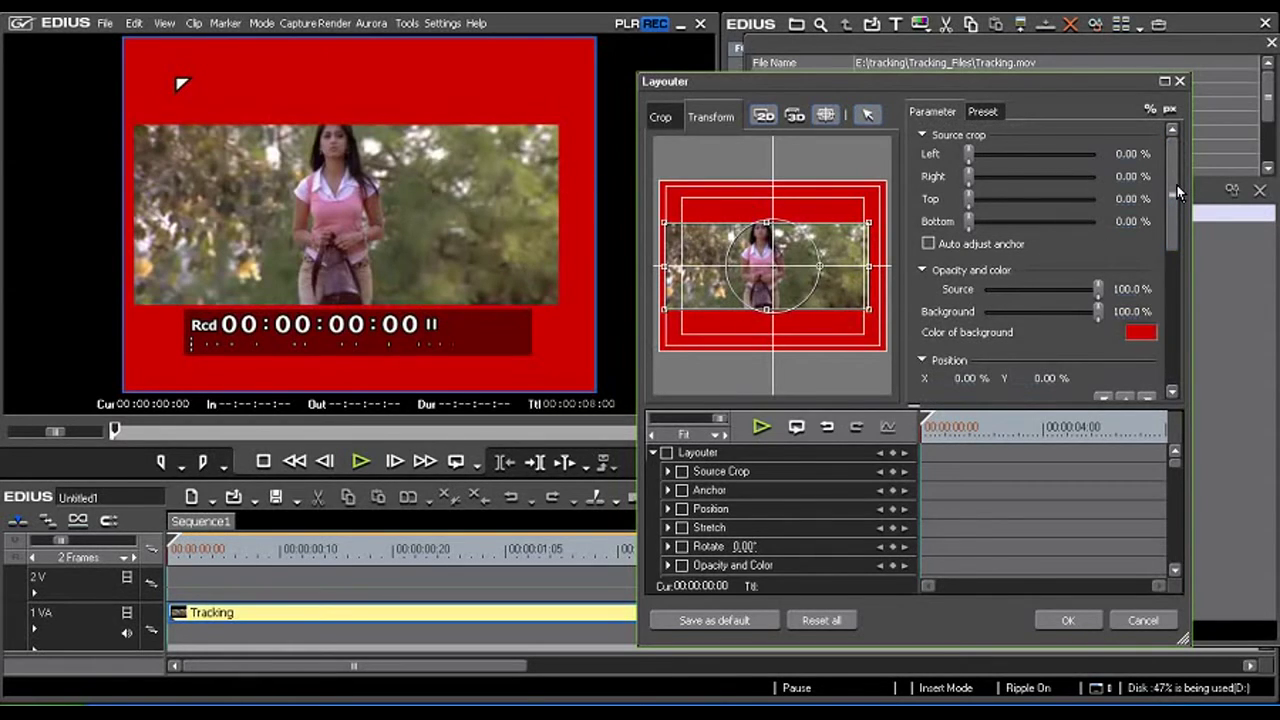
{"action": "left_click", "coordinate": [982, 114]}
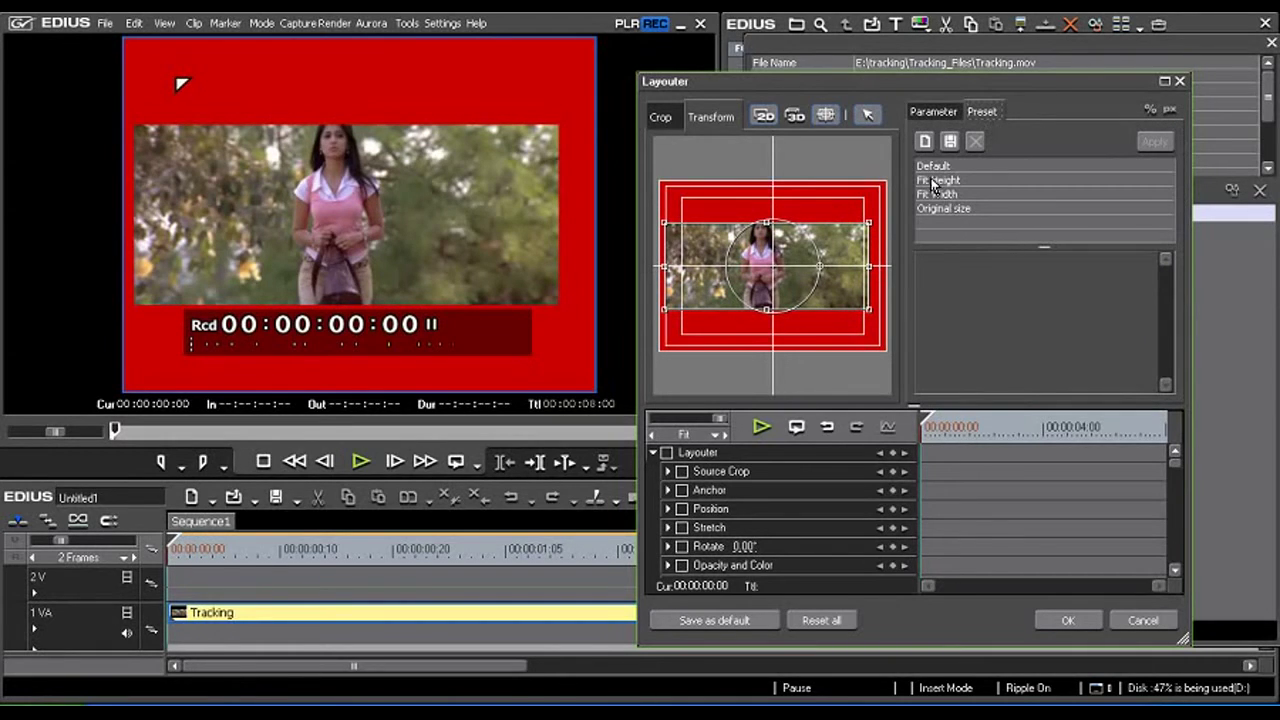
Step: Apply the Default layout preset to reset the clip to full frame
{"action": "left_click", "coordinate": [935, 167]}
{"action": "left_click", "coordinate": [1154, 144]}
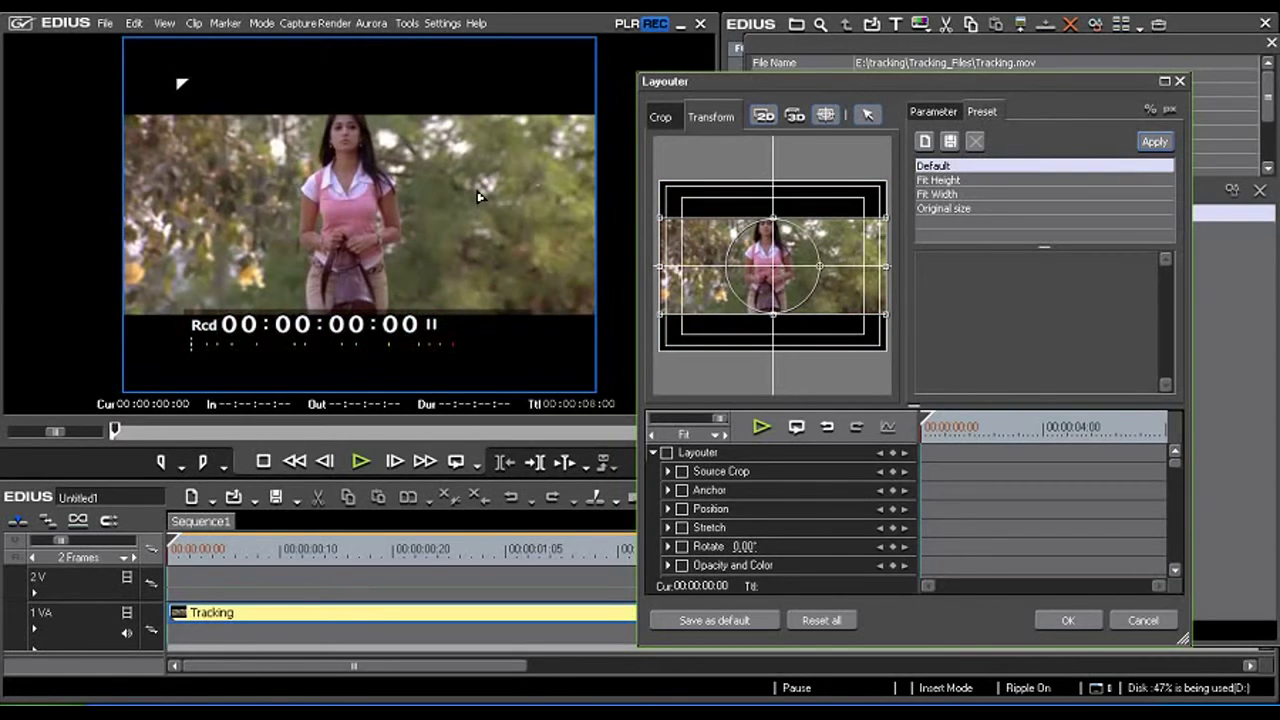
{"action": "left_click", "coordinate": [935, 112]}
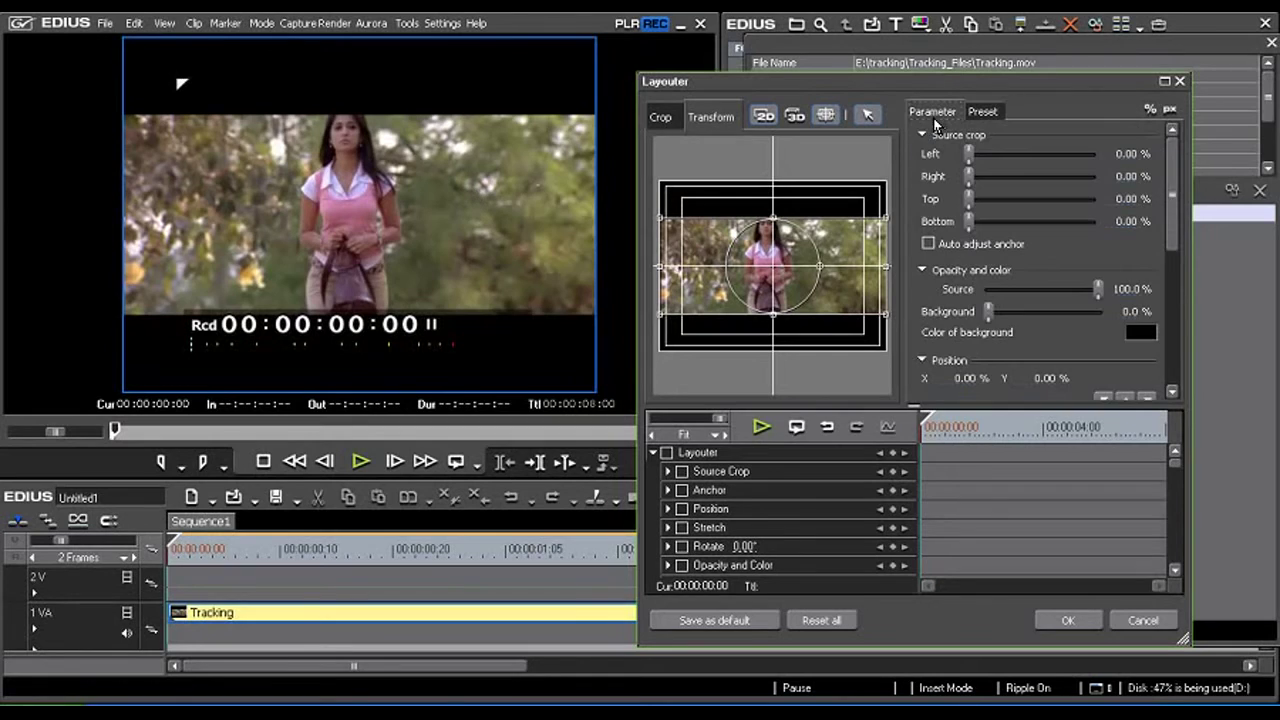
Step: Try a right-side crop, then reapply the Default preset to undo it and return to Parameters
{"action": "mouse_move", "coordinate": [968, 176]}
{"action": "left_mouse_down"}
{"action": "mouse_move", "coordinate": [987, 176]}
{"action": "mouse_move", "coordinate": [978, 205]}
{"action": "mouse_move", "coordinate": [1000, 200]}
{"action": "left_mouse_up"}
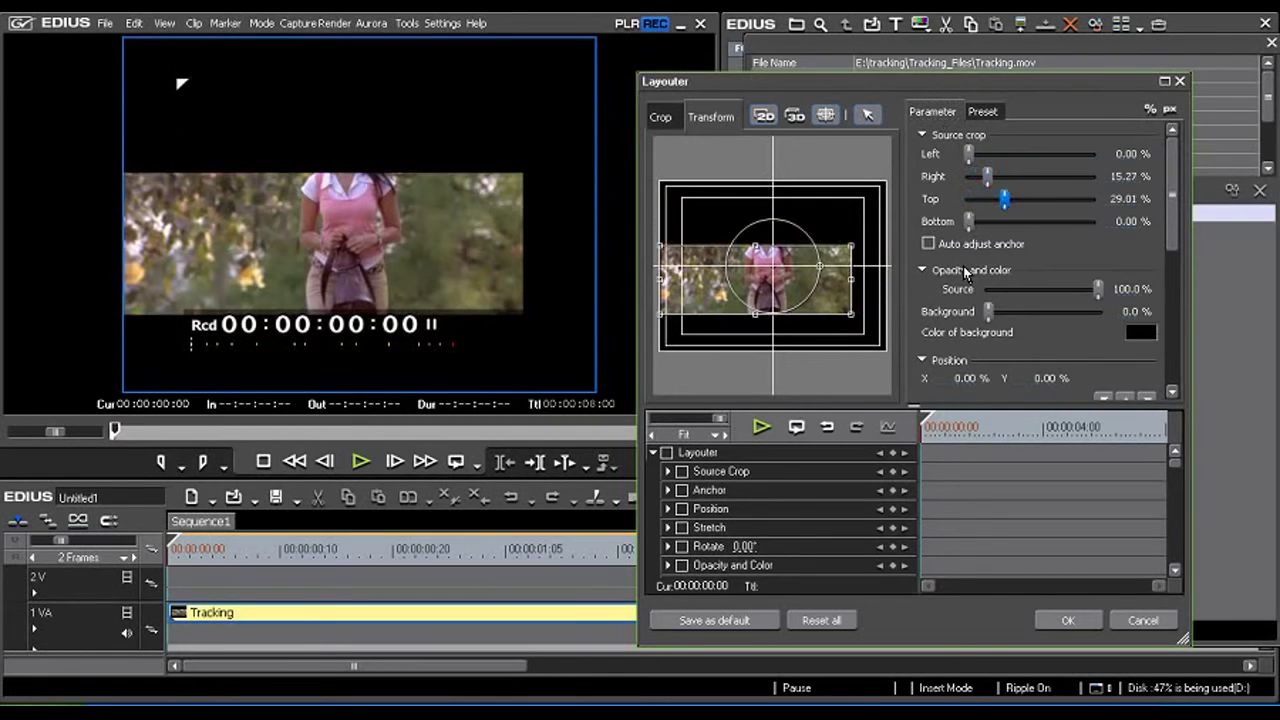
{"action": "left_click", "coordinate": [981, 112]}
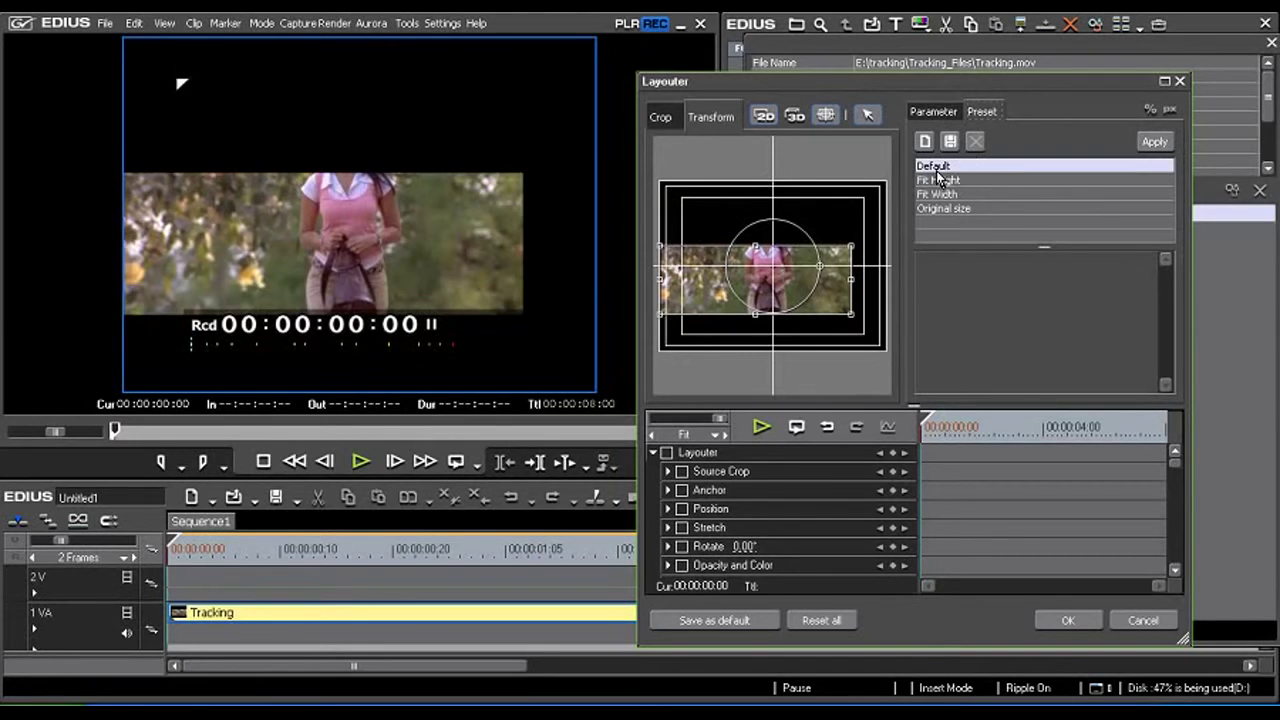
{"action": "double_click", "coordinate": [935, 170]}
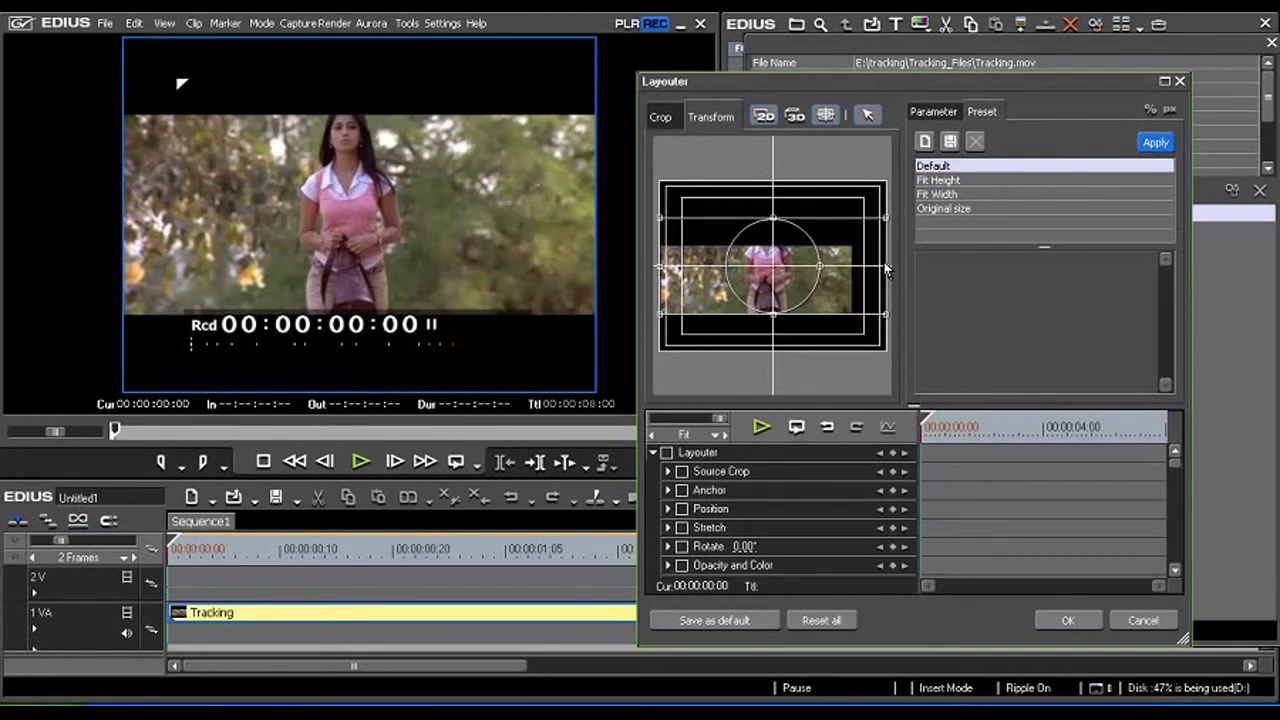
{"action": "left_click", "coordinate": [940, 113]}
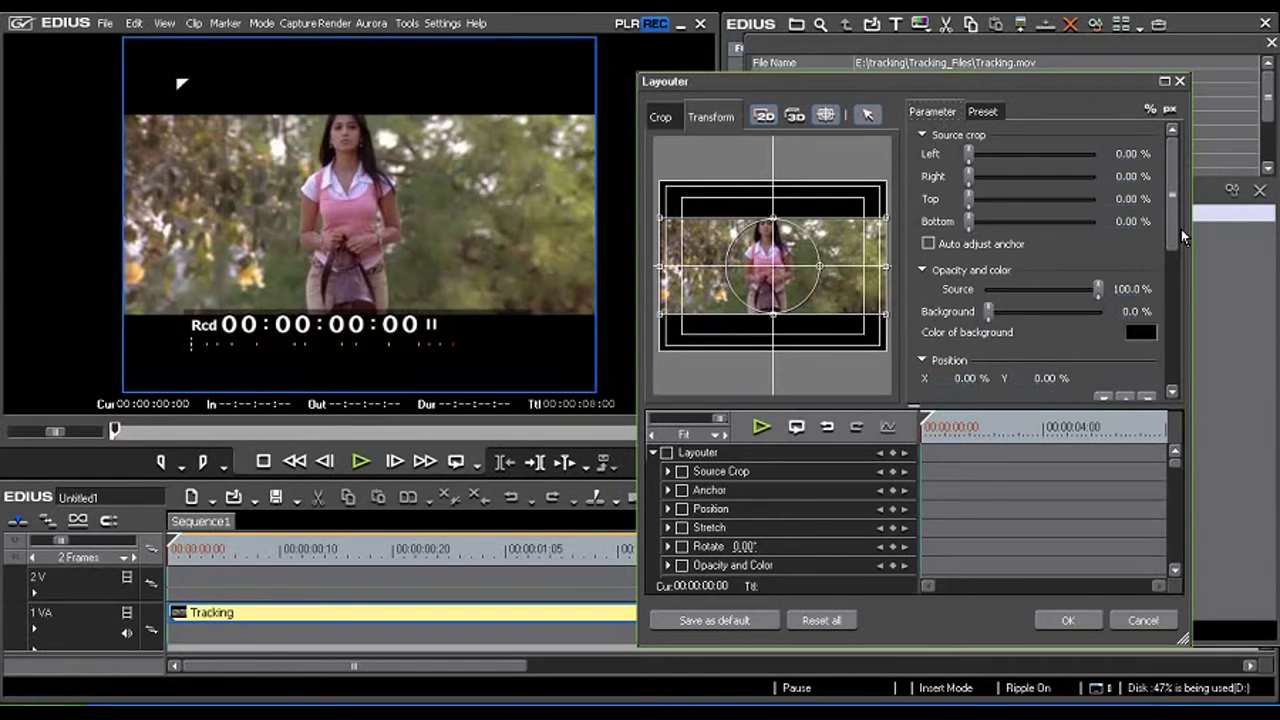
{"action": "left_click_drag", "start_coordinate": [1174, 212], "coordinate": [1176, 266]}
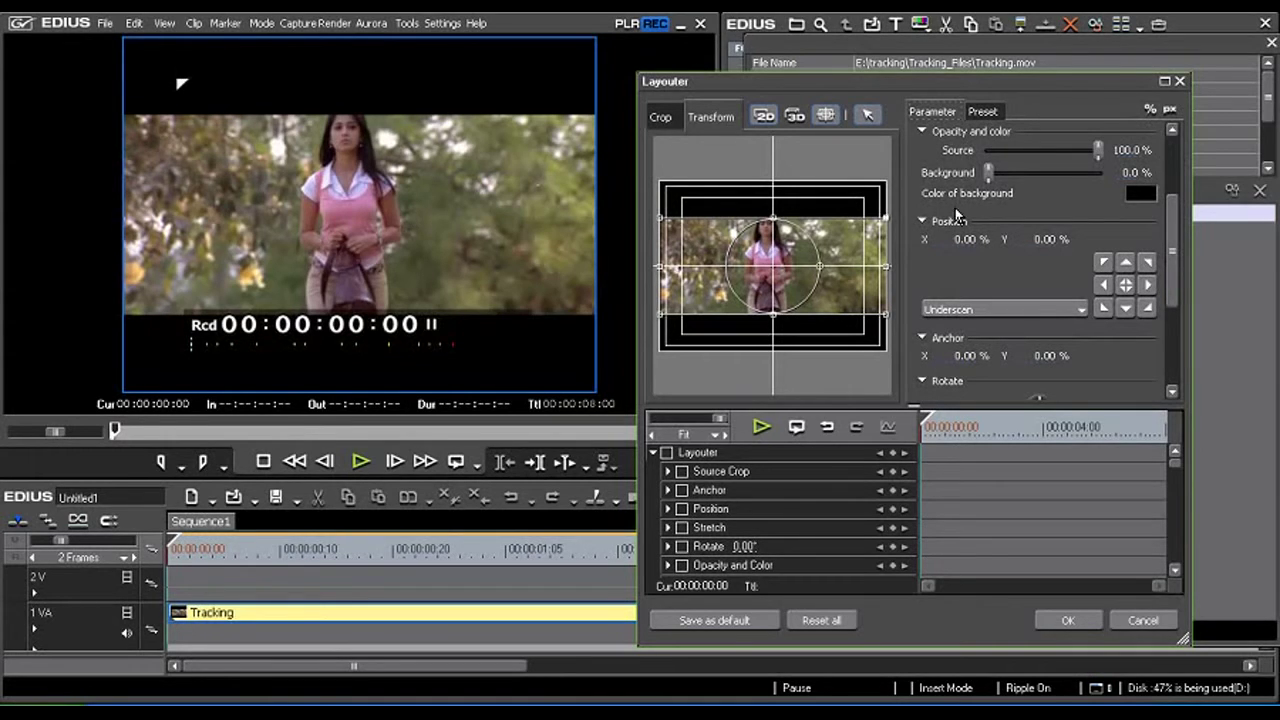
{"action": "mouse_move", "coordinate": [972, 244]}
{"action": "left_mouse_down"}
{"action": "mouse_move", "coordinate": [1000, 244]}
{"action": "mouse_move", "coordinate": [940, 244]}
{"action": "mouse_move", "coordinate": [1036, 251]}
{"action": "left_mouse_up"}
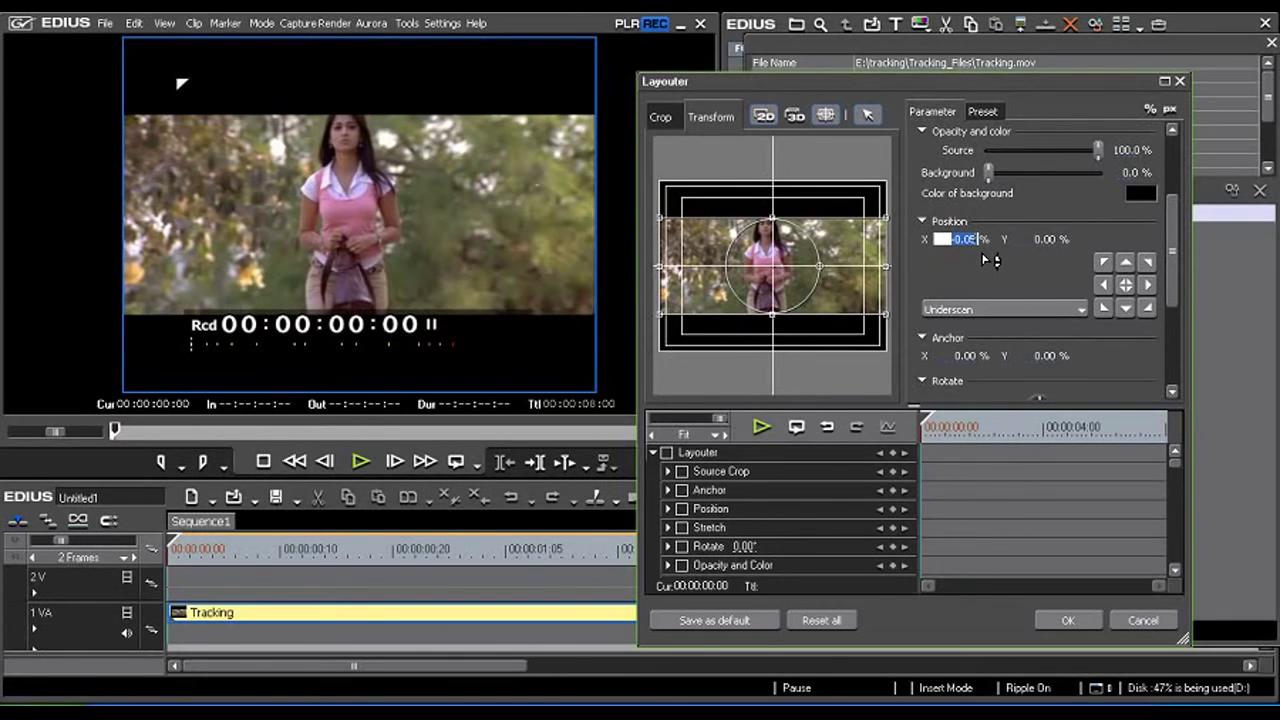
{"action": "mouse_move", "coordinate": [1040, 240]}
{"action": "left_mouse_down"}
{"action": "mouse_move", "coordinate": [1092, 240]}
{"action": "mouse_move", "coordinate": [1075, 163]}
{"action": "mouse_move", "coordinate": [1048, 233]}
{"action": "left_mouse_up"}
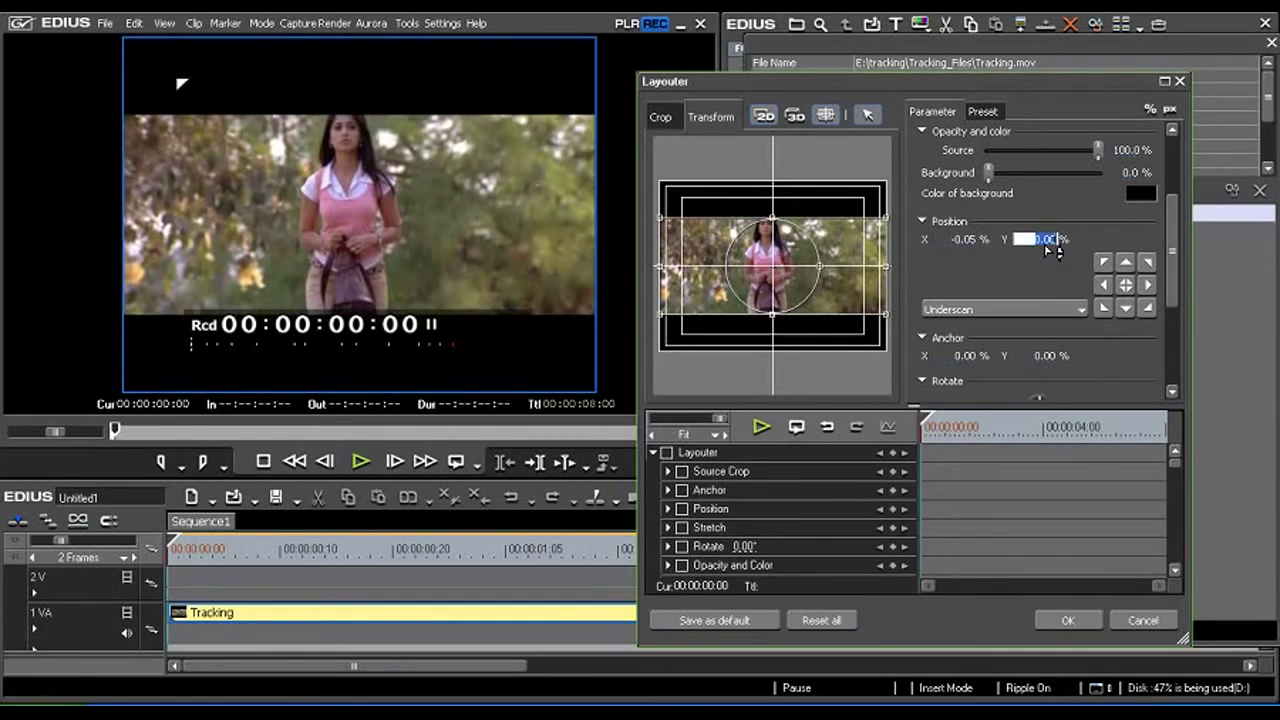
{"action": "left_click", "coordinate": [968, 240]}
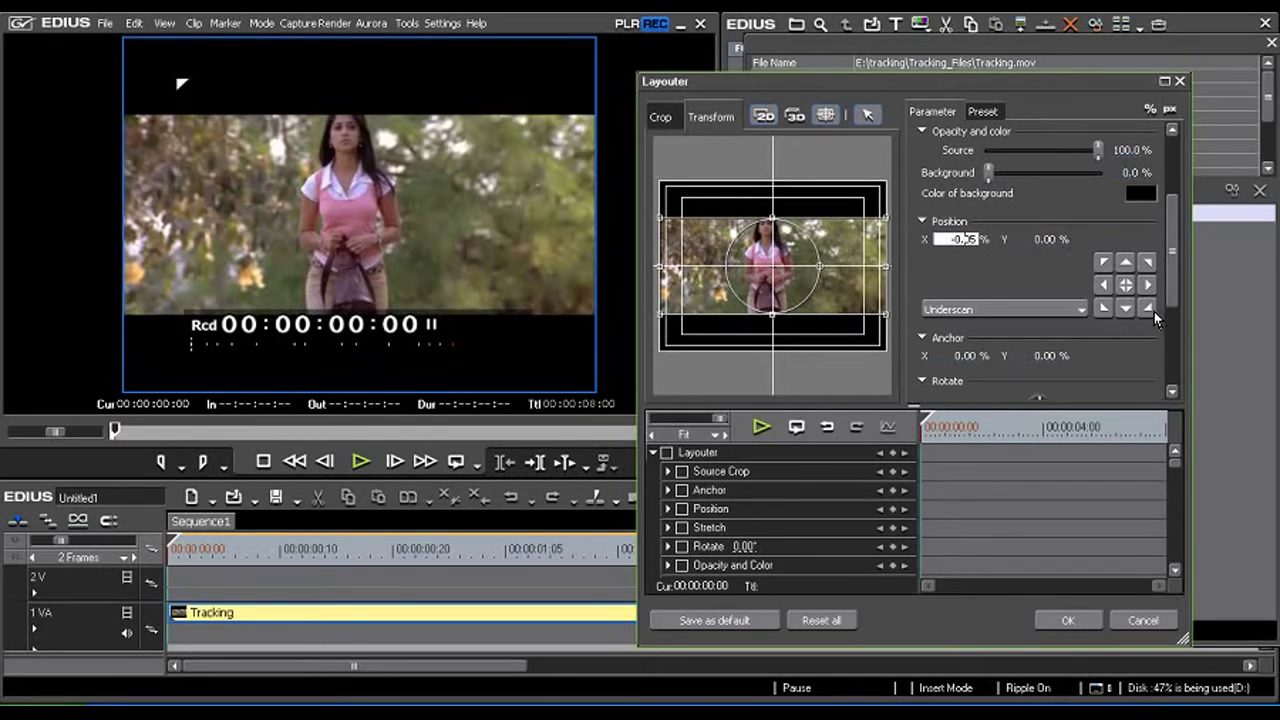
{"action": "type", "text": "-0.005"}
{"action": "left_click_drag", "start_coordinate": [1178, 256], "coordinate": [1178, 297]}
{"action": "left_click", "coordinate": [966, 238]}
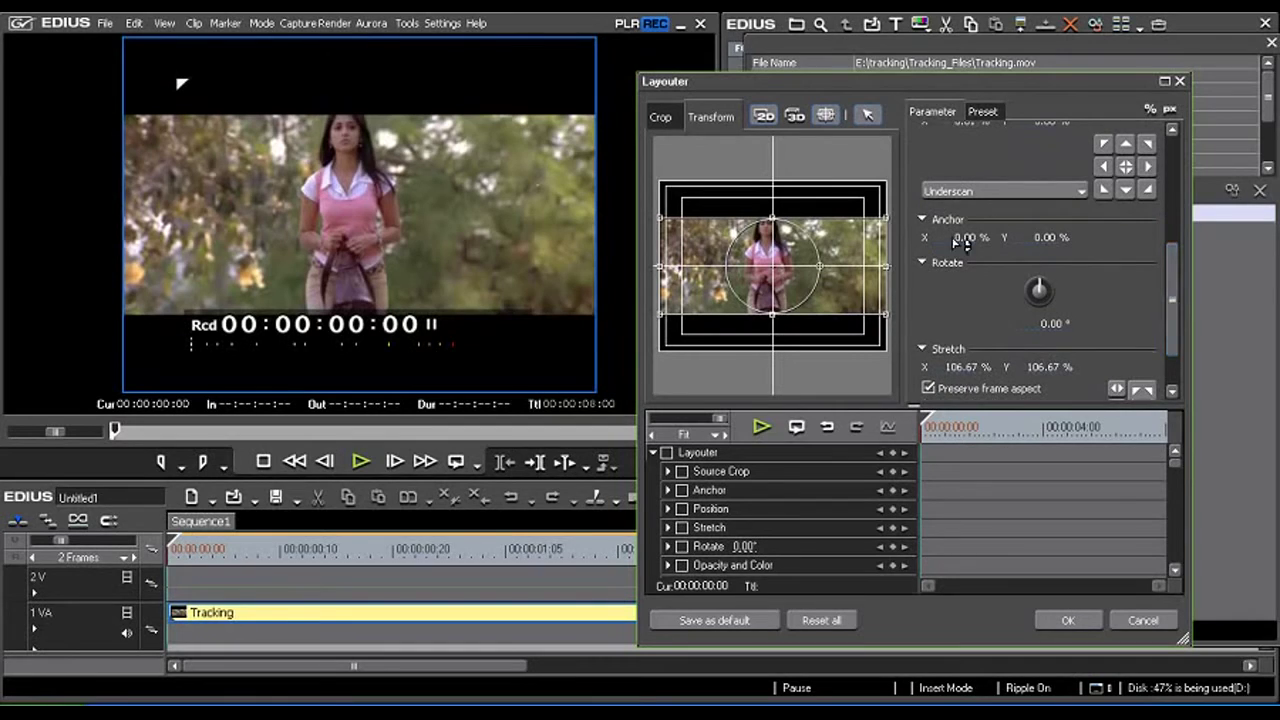
{"action": "left_click_drag", "start_coordinate": [970, 240], "coordinate": [1003, 222]}
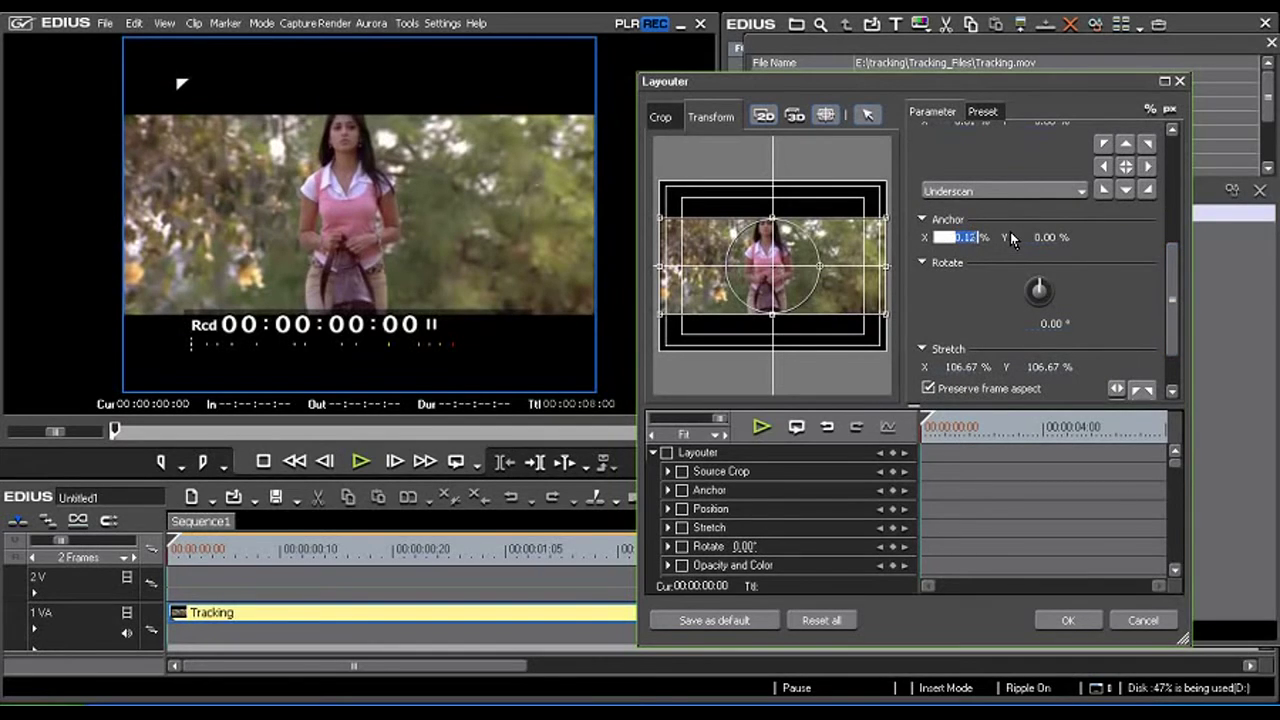
{"action": "type", "text": "50"}
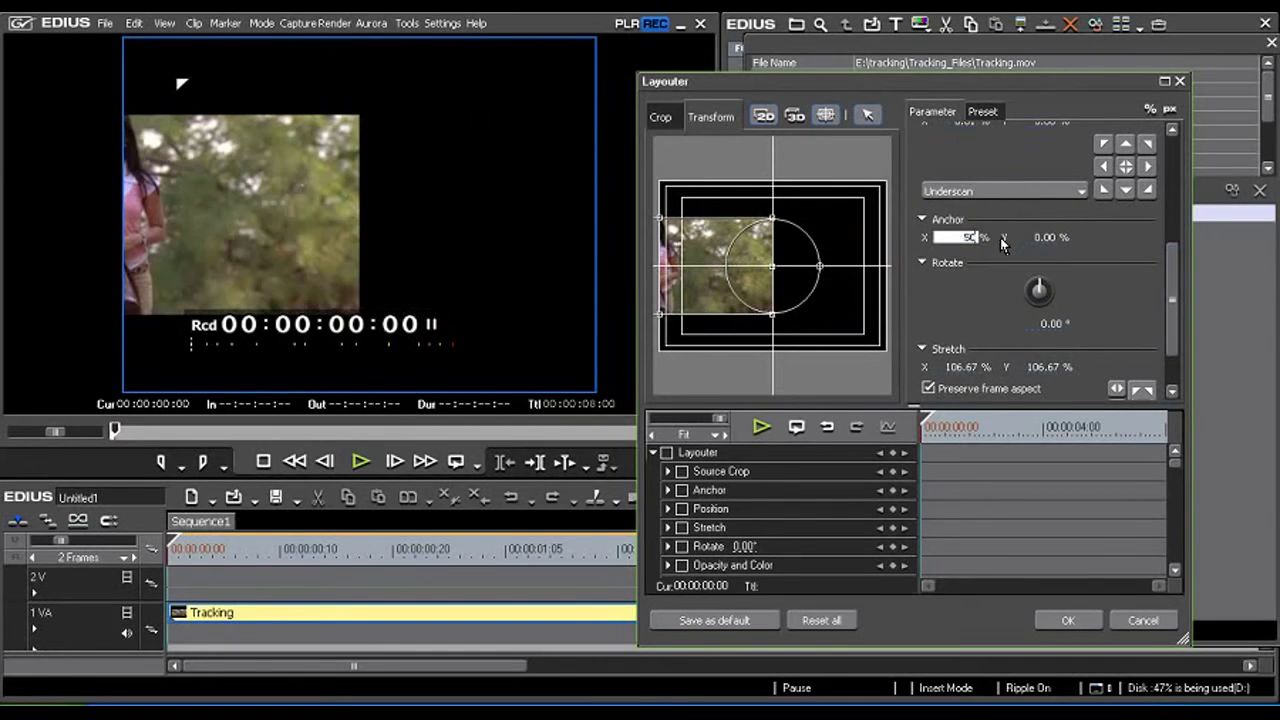
{"action": "key", "text": "Return"}
{"action": "type", "text": "0"}
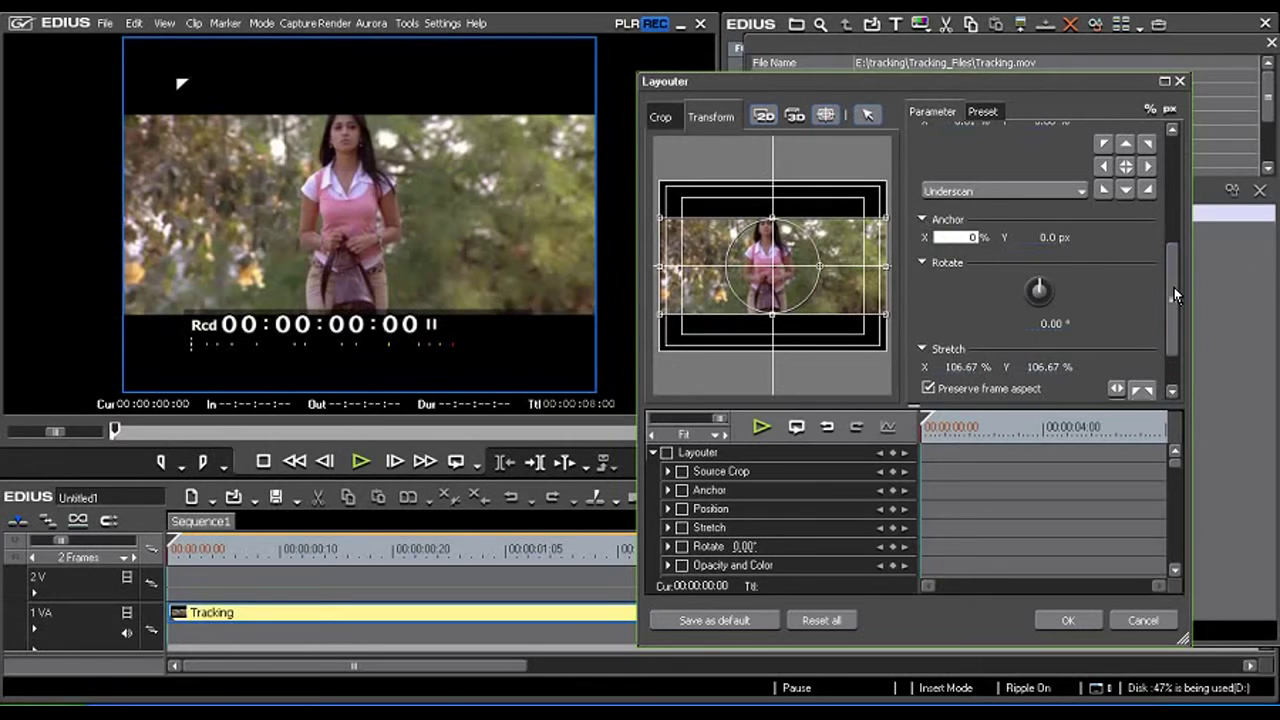
{"action": "left_click_drag", "start_coordinate": [1174, 287], "coordinate": [1175, 328]}
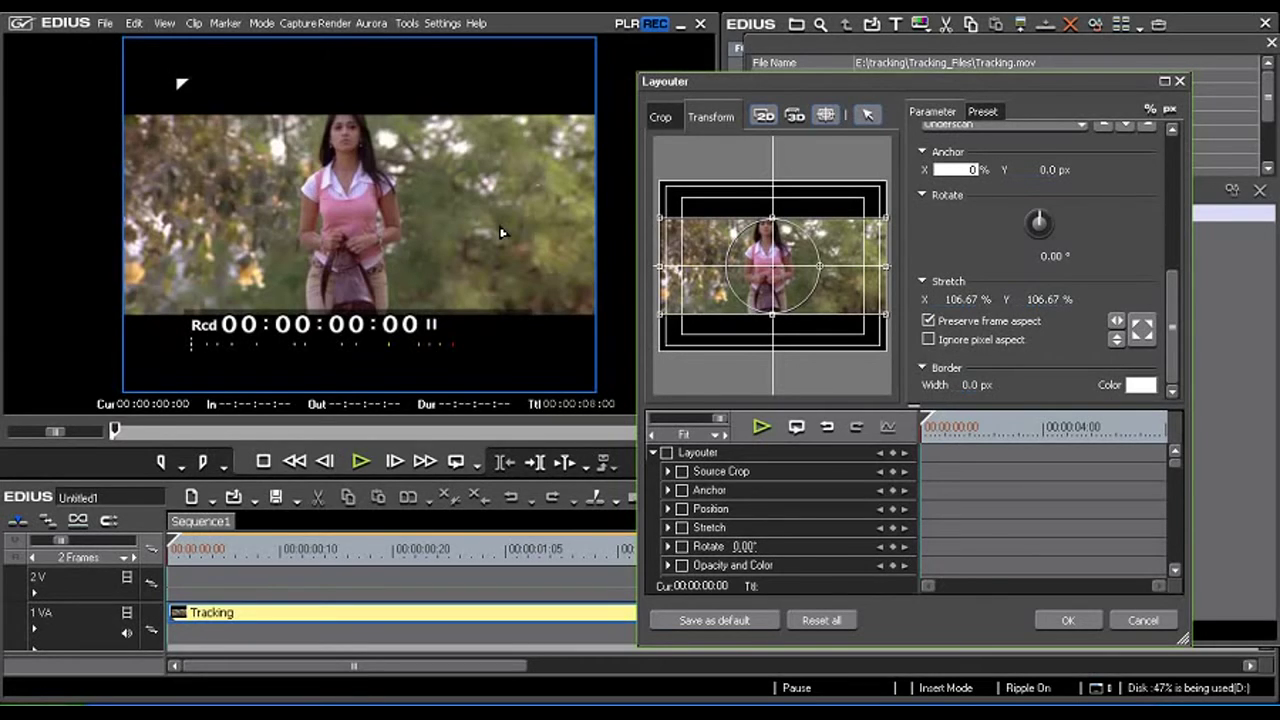
Step: Enter 60 in Stretch so the clip shrinks to 60% on both axes
{"action": "left_click", "coordinate": [970, 300]}
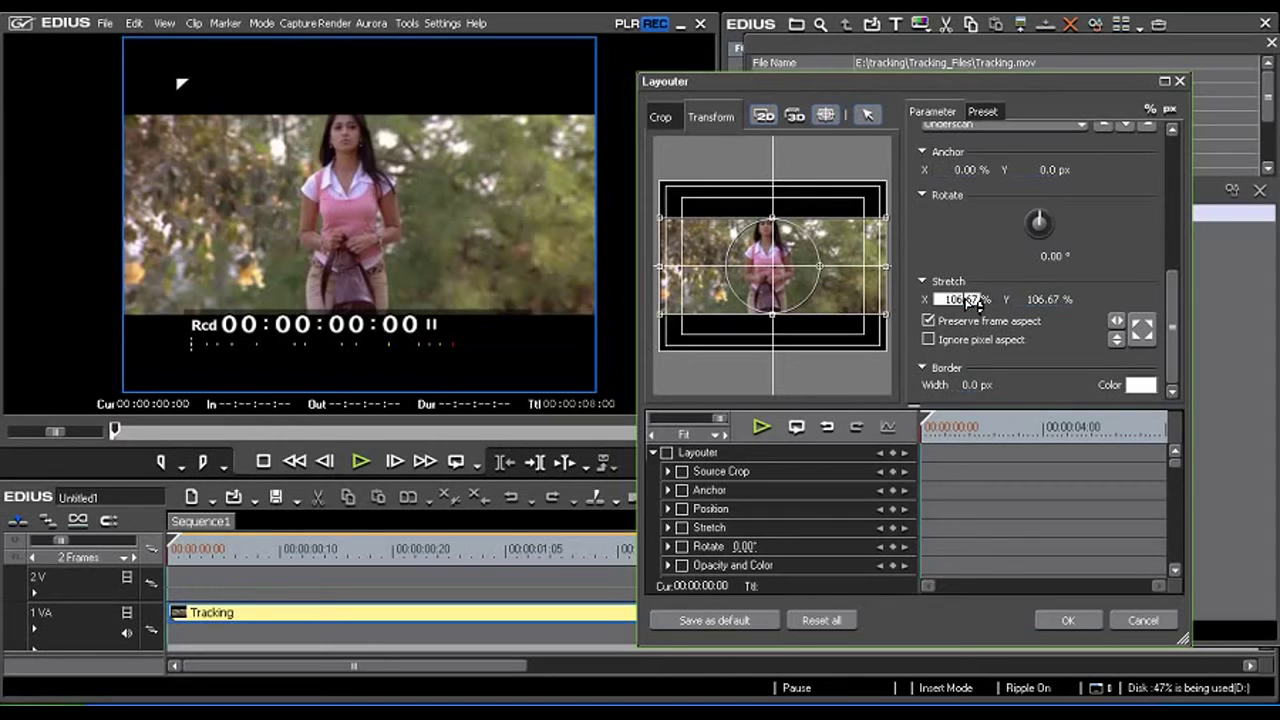
{"action": "mouse_move", "coordinate": [970, 302]}
{"action": "left_mouse_down"}
{"action": "mouse_move", "coordinate": [1000, 302]}
{"action": "mouse_move", "coordinate": [960, 302]}
{"action": "left_mouse_up"}
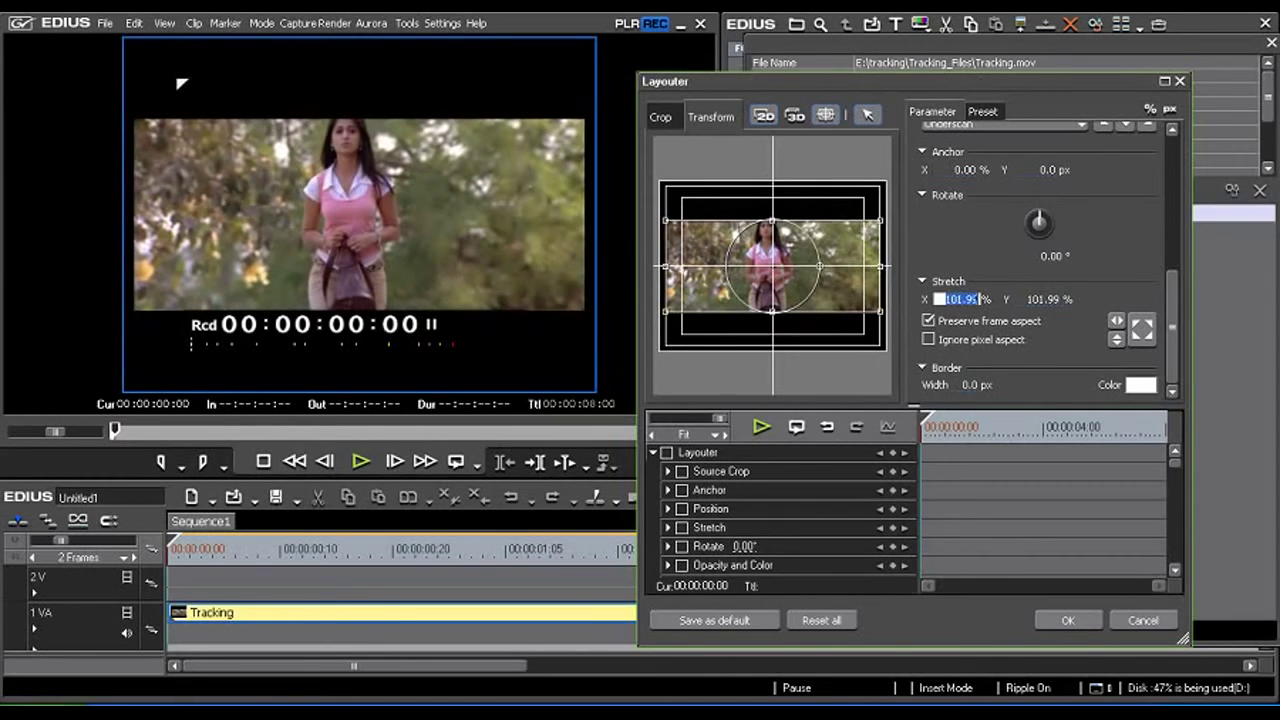
{"action": "left_click_drag", "start_coordinate": [960, 302], "coordinate": [1020, 302]}
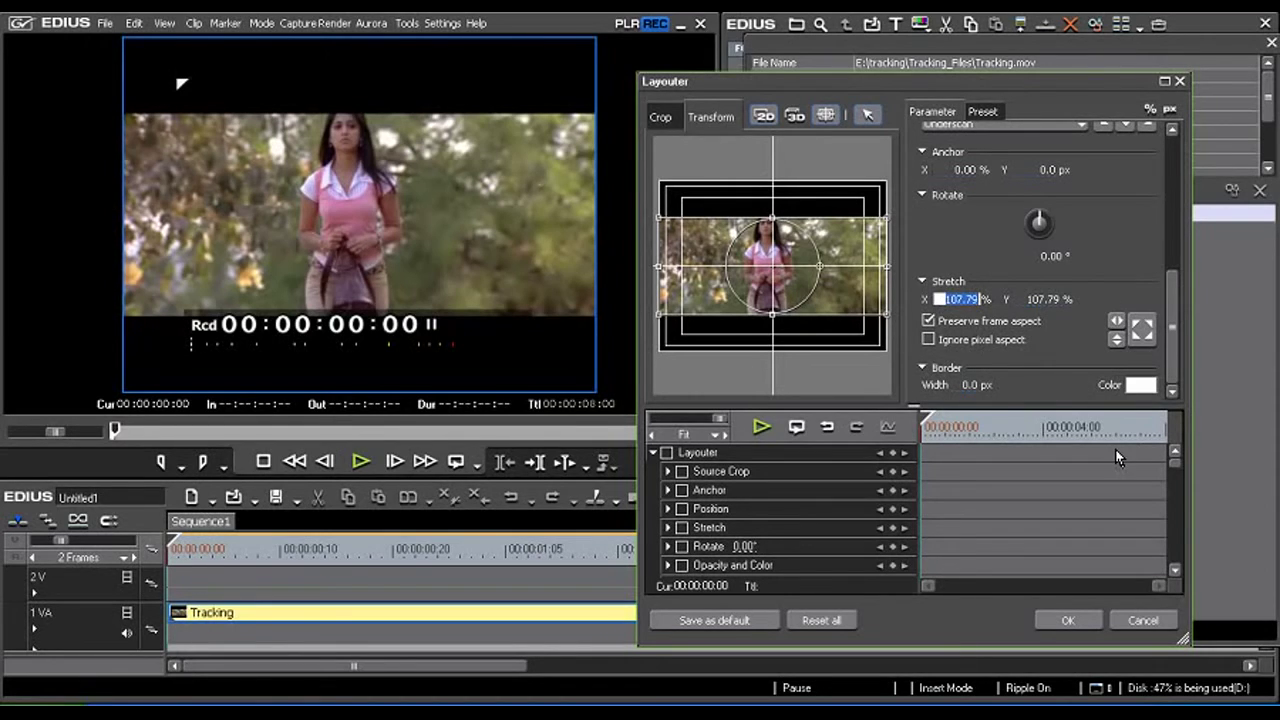
{"action": "type", "text": "30"}
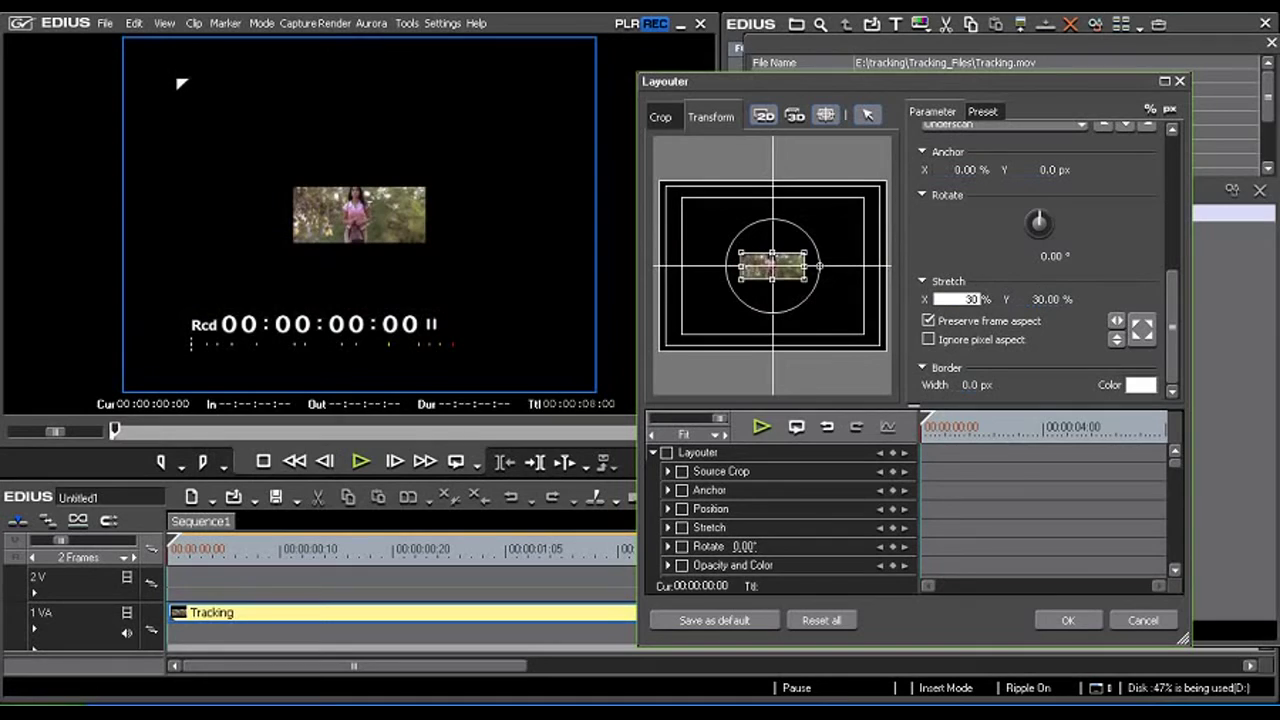
{"action": "key", "text": "BackSpace"}
{"action": "key", "text": "BackSpace"}
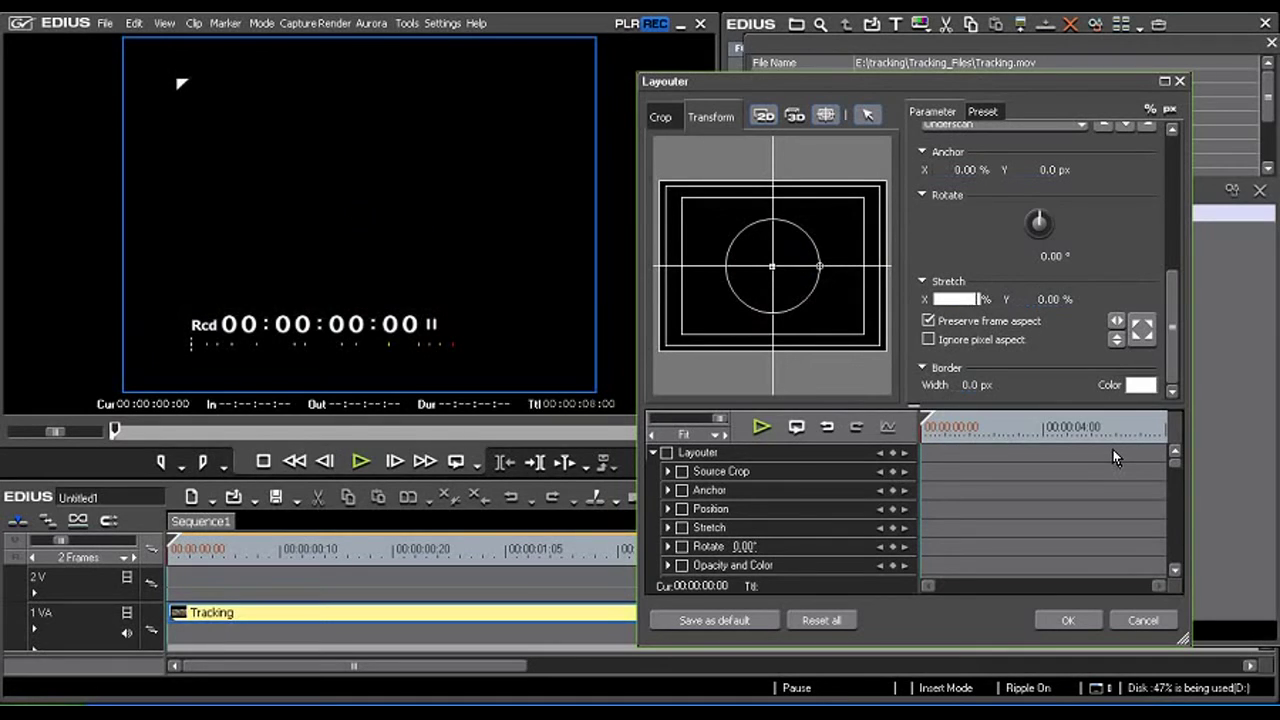
{"action": "type", "text": "60"}
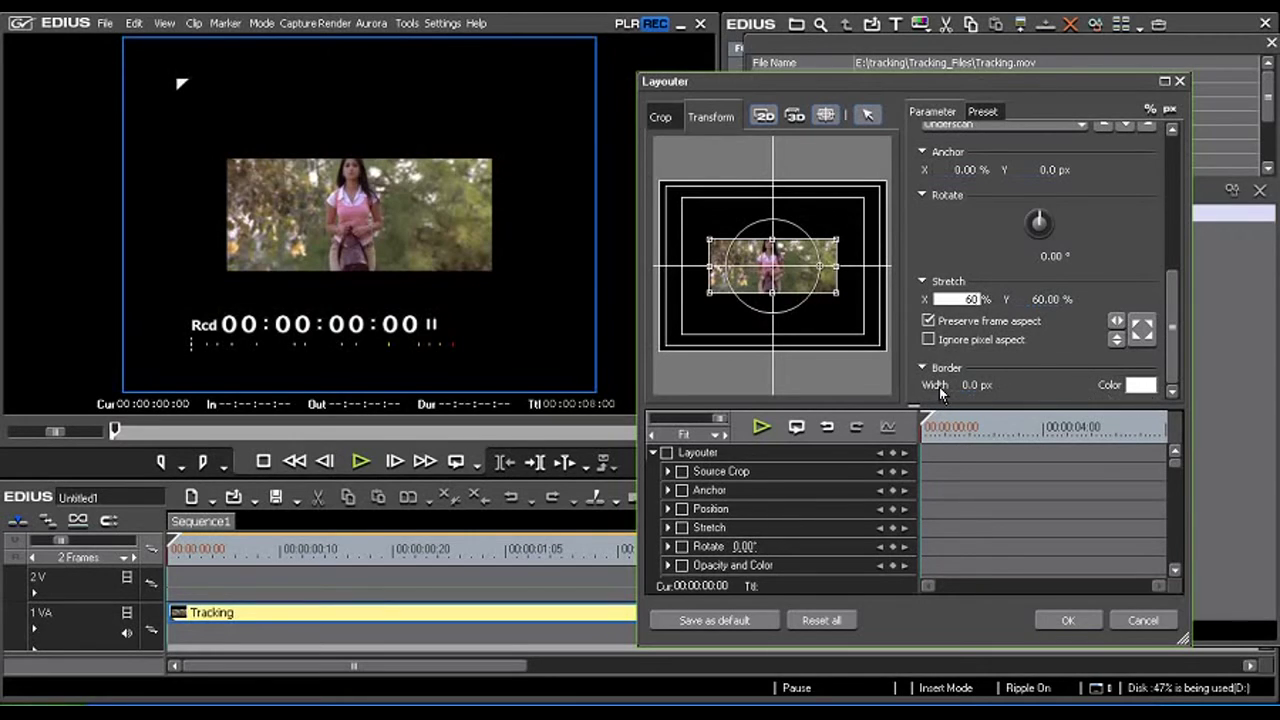
Step: Set the white Border width to about 13.7 px around the shrunken clip
{"action": "left_click_drag", "start_coordinate": [966, 384], "coordinate": [963, 230]}
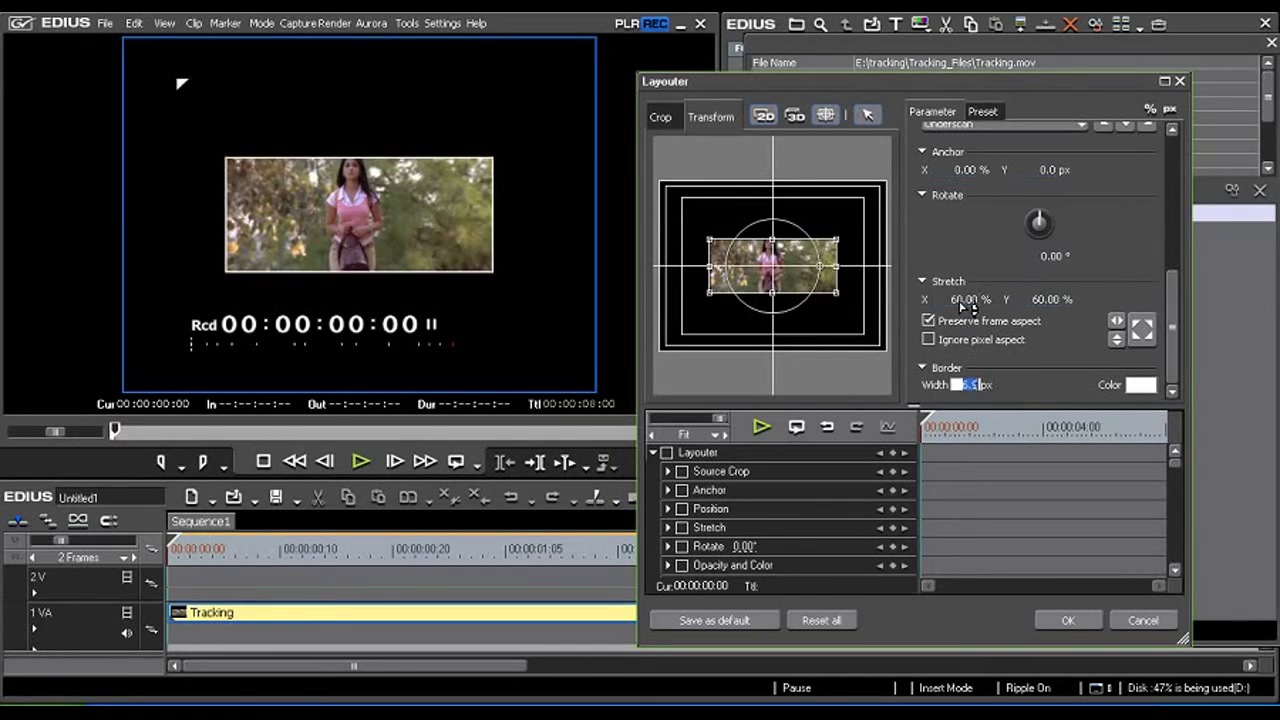
{"action": "left_click_drag", "start_coordinate": [963, 230], "coordinate": [961, 252]}
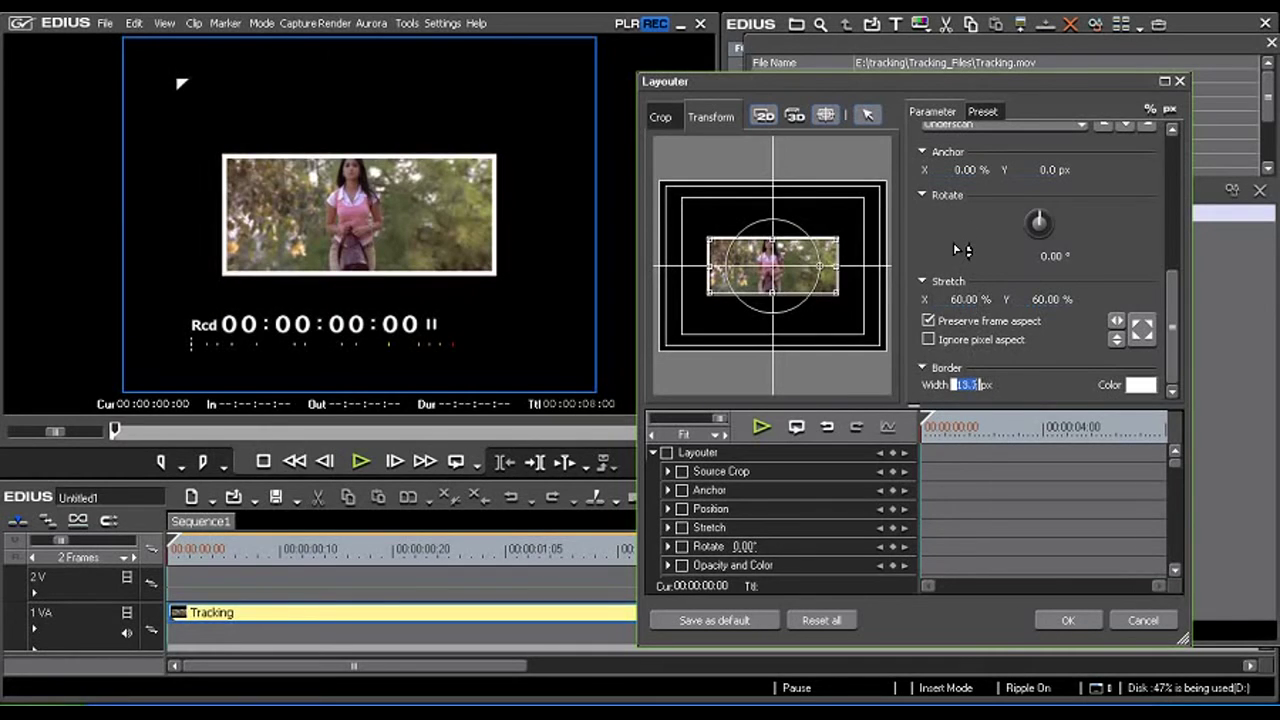
{"action": "left_click_drag", "start_coordinate": [1174, 290], "coordinate": [1183, 147]}
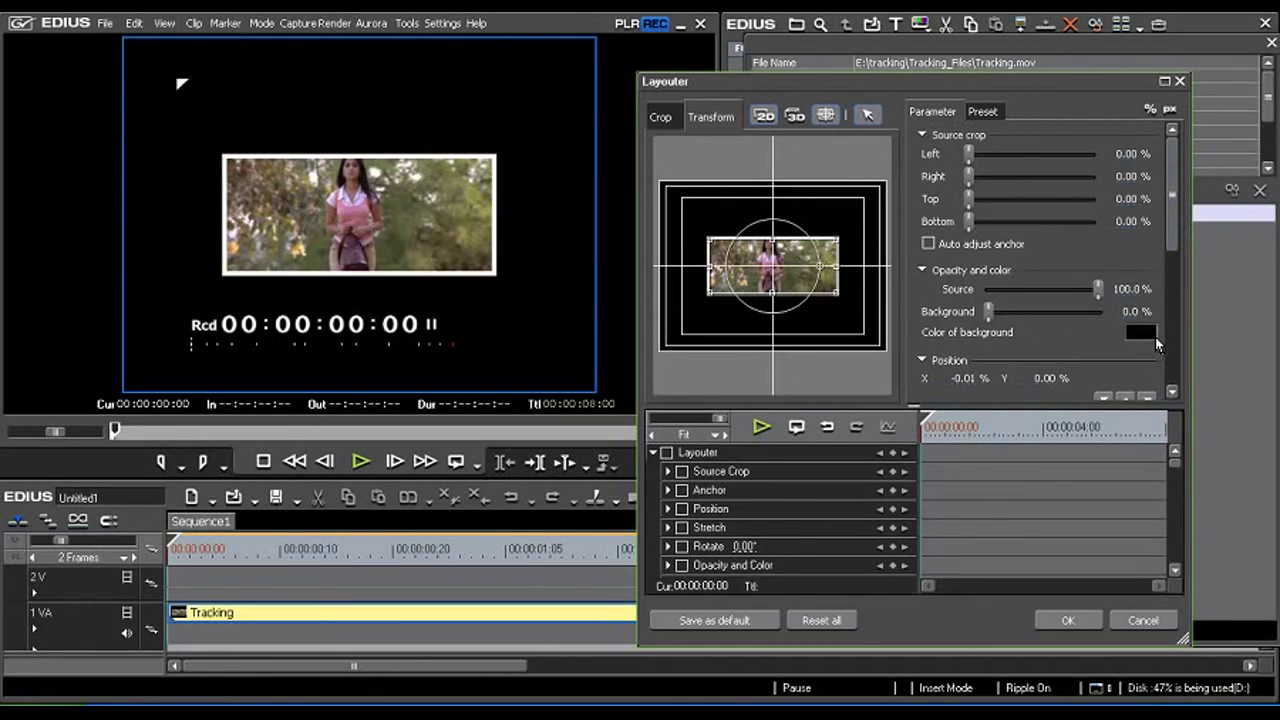
Step: Choose blue as the background colour and raise background opacity to 97.5%
{"action": "left_click", "coordinate": [1140, 332]}
{"action": "left_click", "coordinate": [879, 262]}
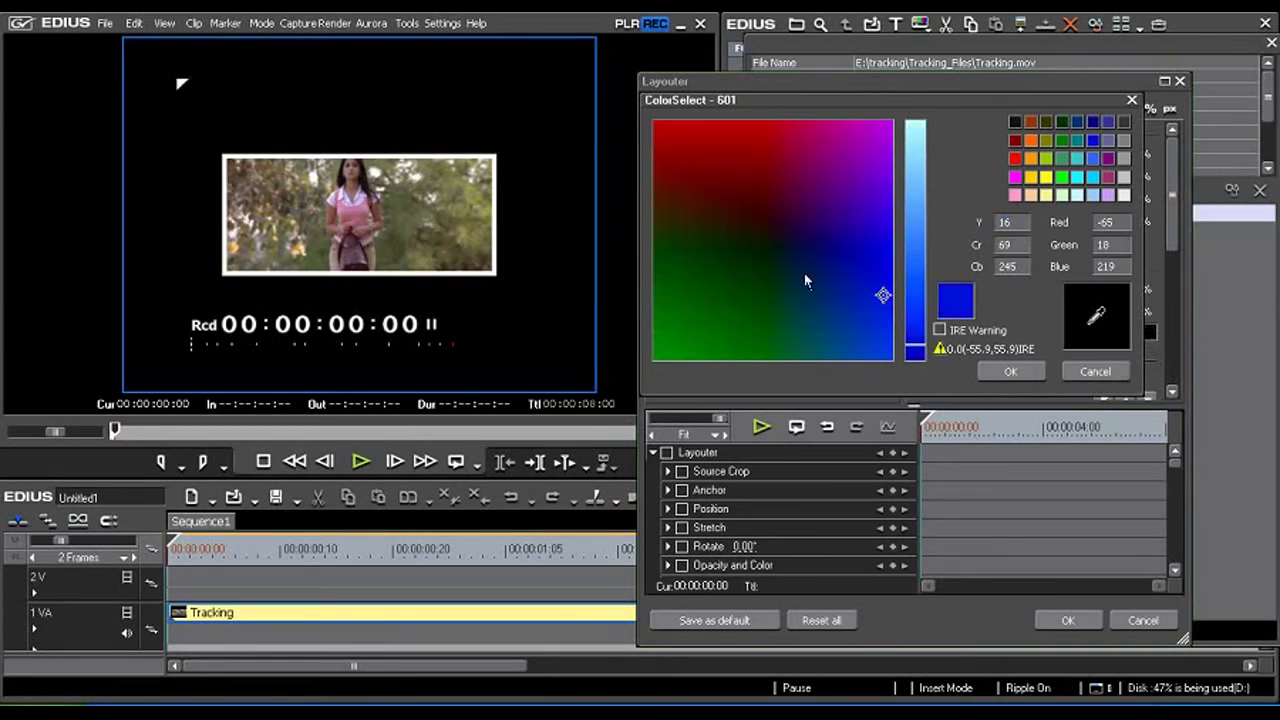
{"action": "left_click", "coordinate": [1010, 371]}
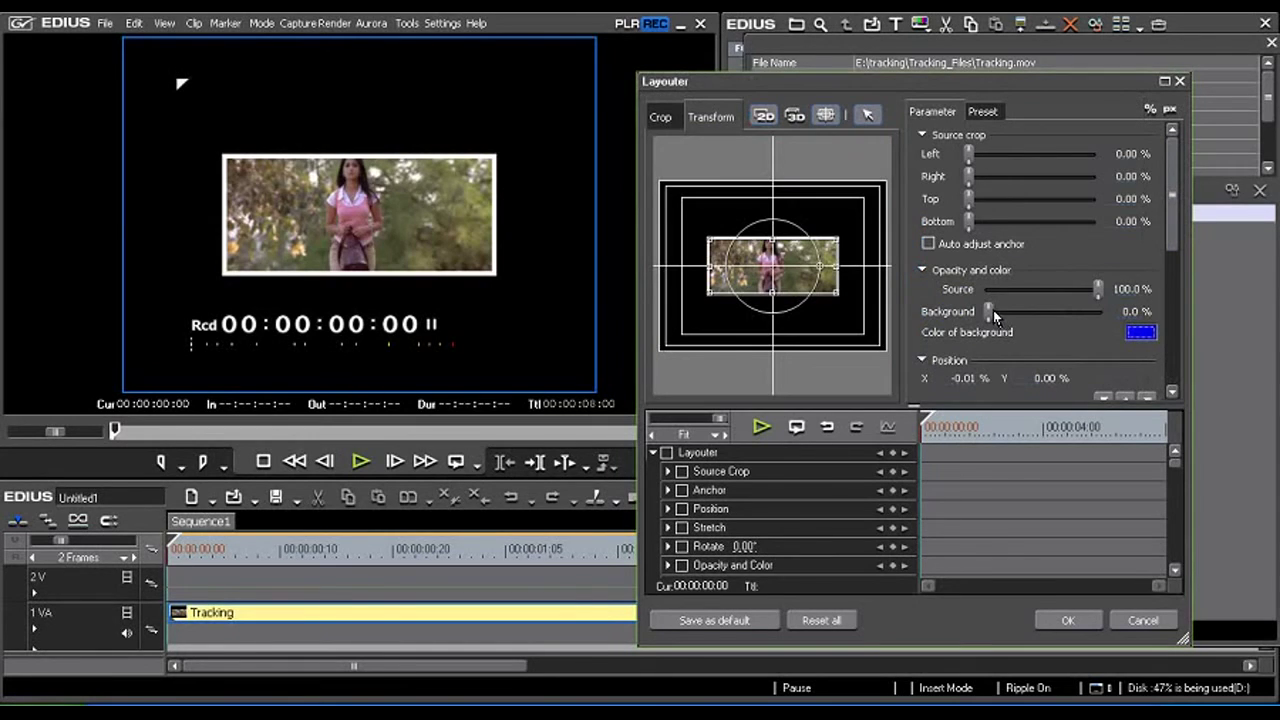
{"action": "left_click_drag", "start_coordinate": [993, 314], "coordinate": [1101, 315]}
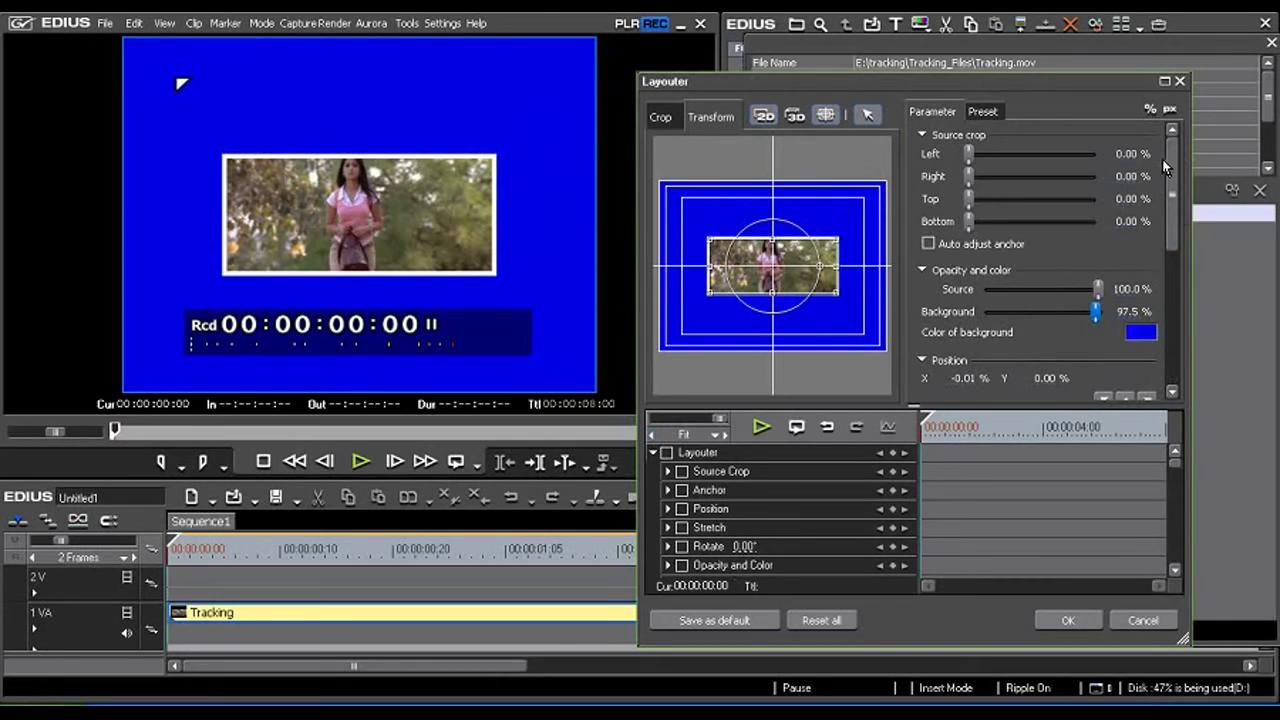
Step: Rotate the bordered clip to 350.64° with the Rotate knob
{"action": "left_click_drag", "start_coordinate": [1175, 168], "coordinate": [1185, 290]}
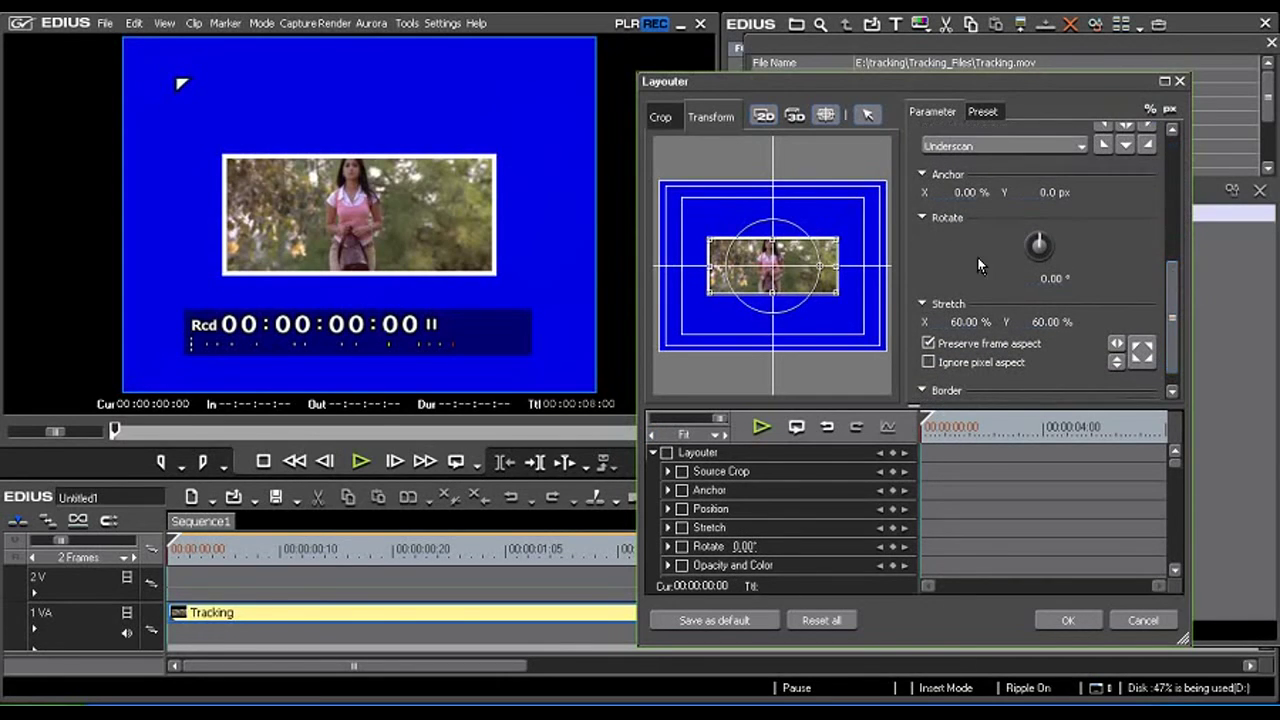
{"action": "left_click_drag", "start_coordinate": [1044, 248], "coordinate": [1042, 240]}
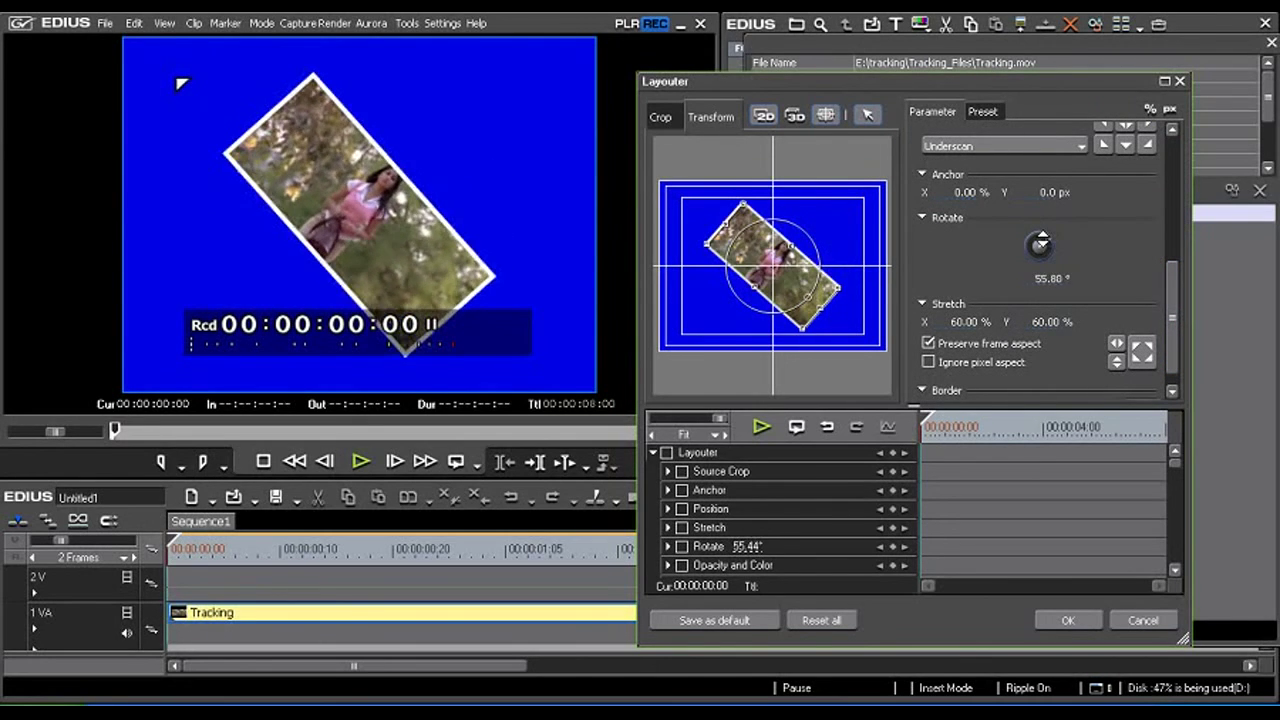
{"action": "left_click_drag", "start_coordinate": [1041, 245], "coordinate": [1041, 242]}
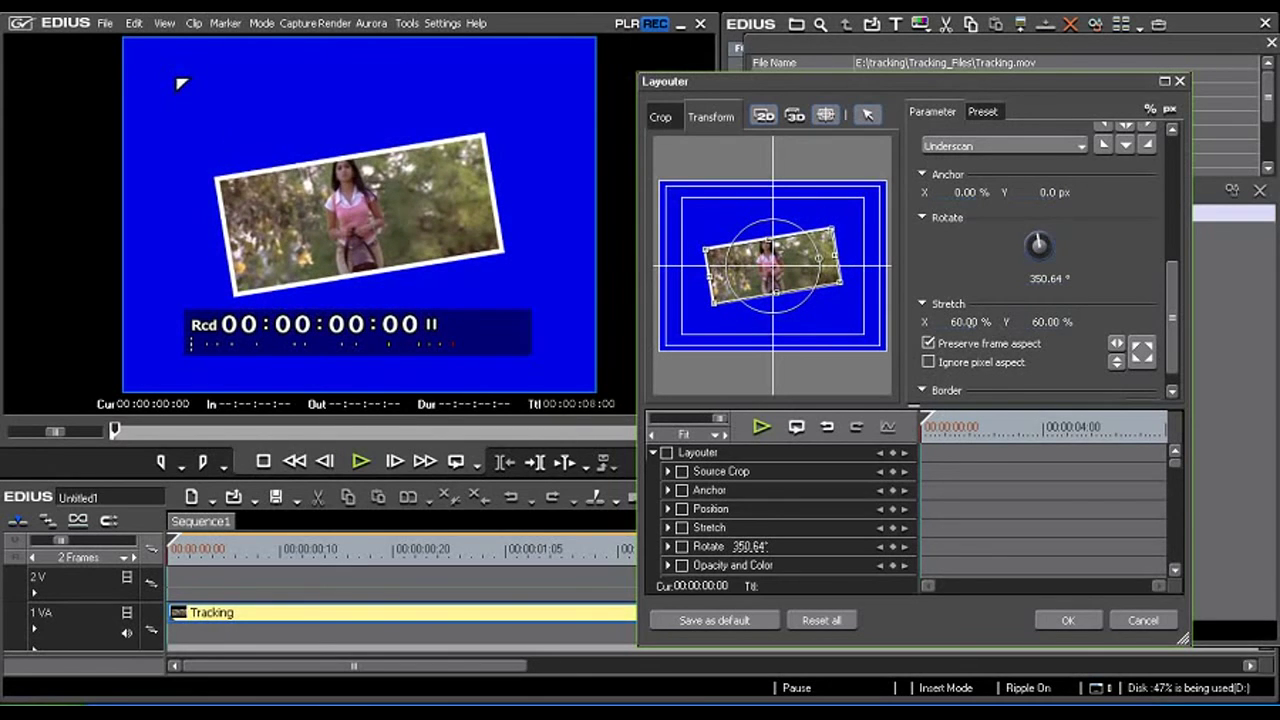
{"action": "mouse_move", "coordinate": [1172, 310]}
{"action": "left_mouse_down"}
{"action": "mouse_move", "coordinate": [1169, 347]}
{"action": "mouse_move", "coordinate": [1180, 137]}
{"action": "left_mouse_up"}
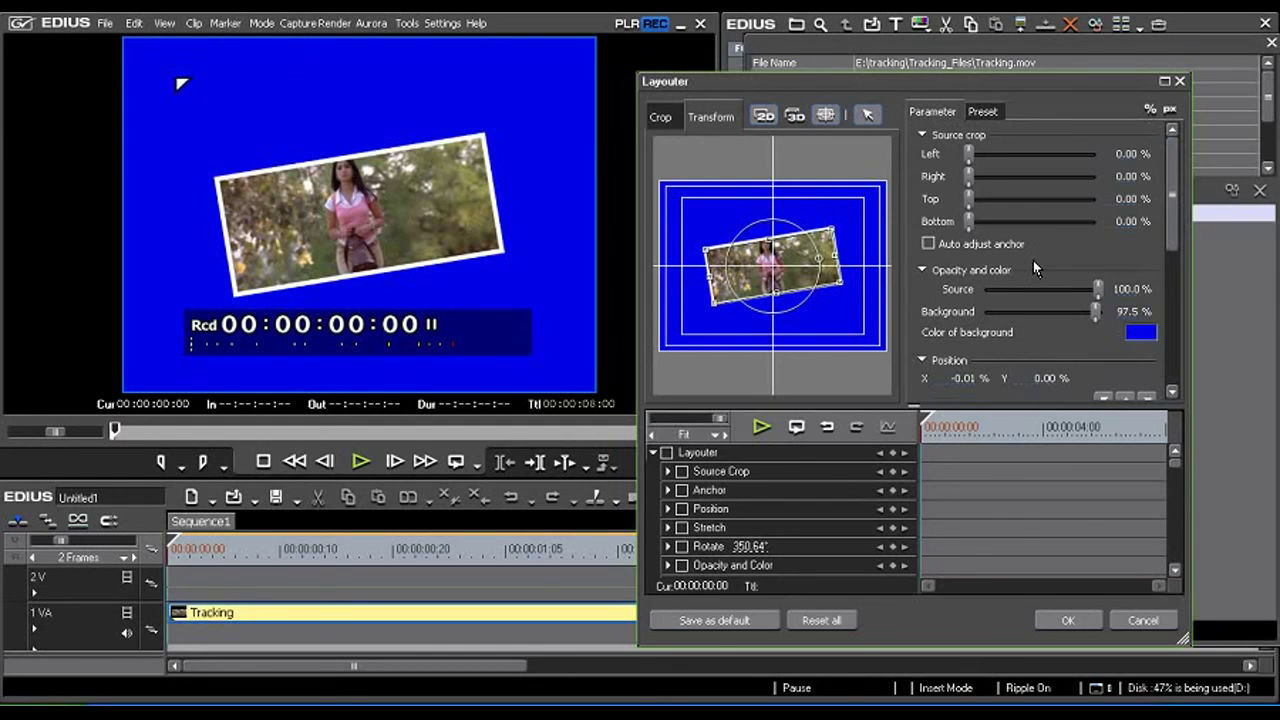
Step: Show the Information palette from the View > Palette menu
{"action": "left_click", "coordinate": [164, 22]}
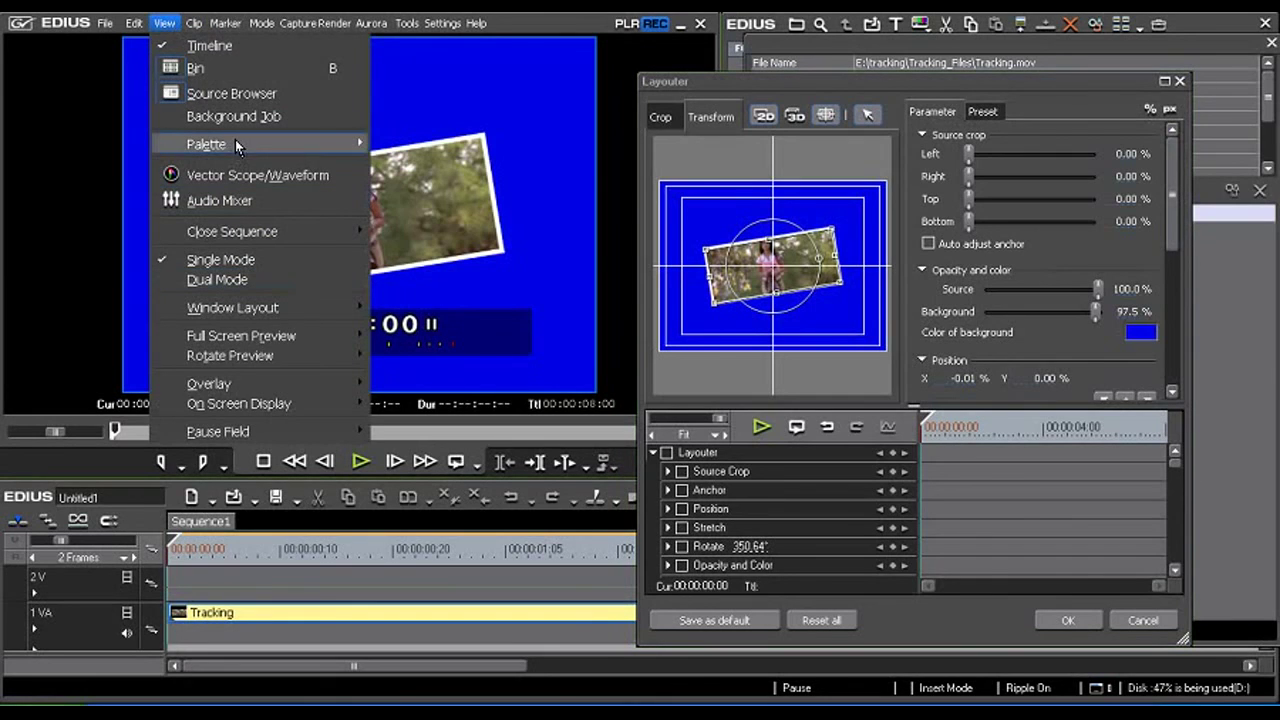
{"action": "mouse_move", "coordinate": [242, 146]}
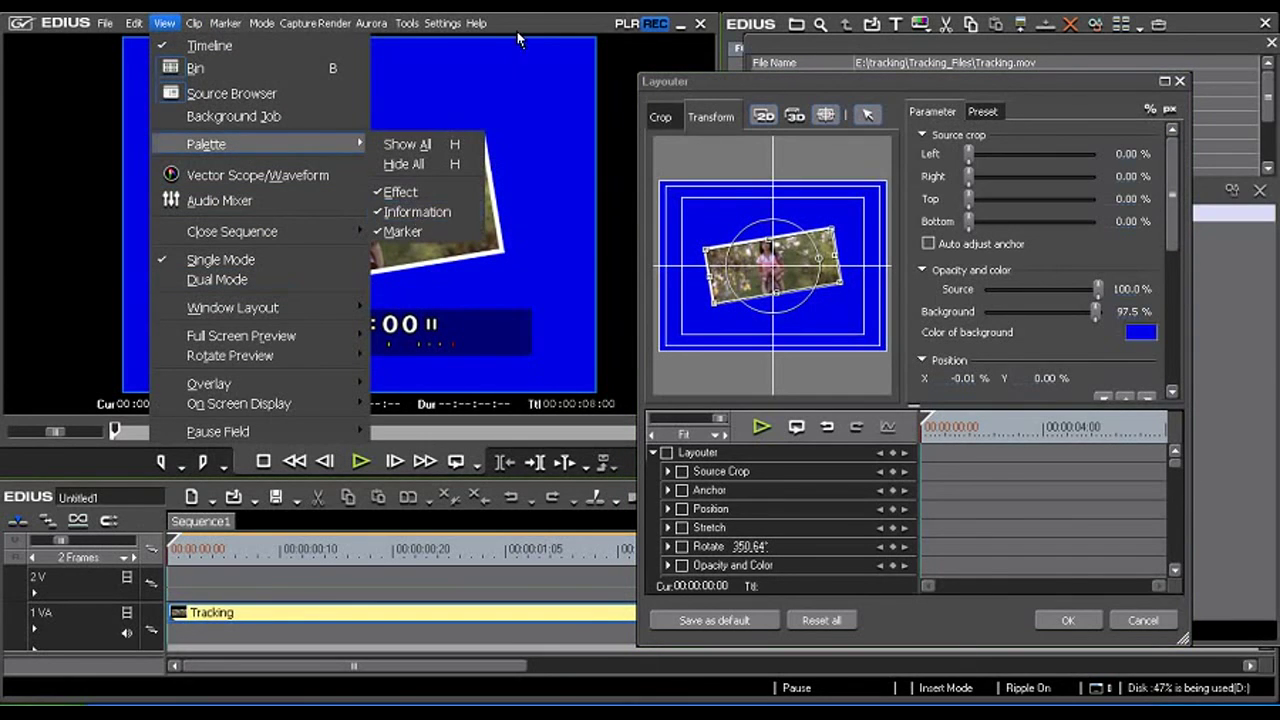
{"action": "left_click", "coordinate": [417, 214]}
Step: Move the Layouter dialog aside, then apply the tilted, white-bordered layout with OK
{"action": "left_click_drag", "start_coordinate": [943, 80], "coordinate": [899, 38]}
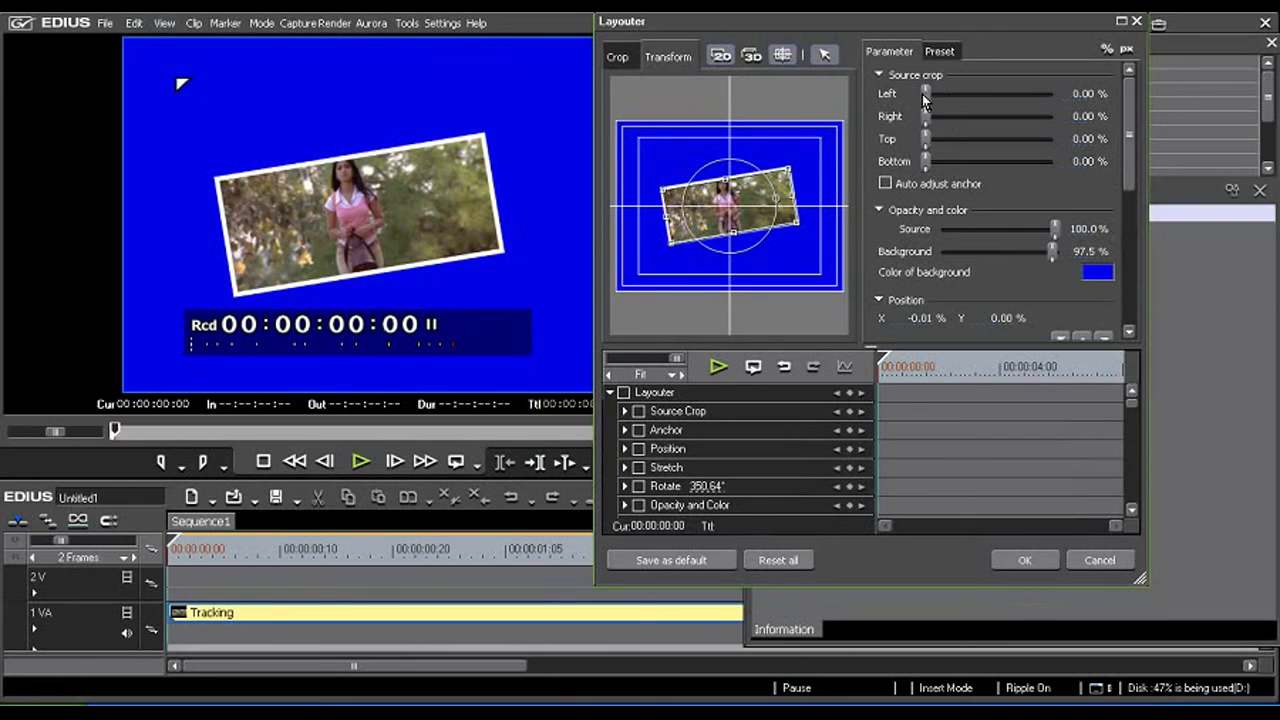
{"action": "left_click_drag", "start_coordinate": [1132, 98], "coordinate": [1131, 79]}
{"action": "left_click", "coordinate": [1051, 562]}
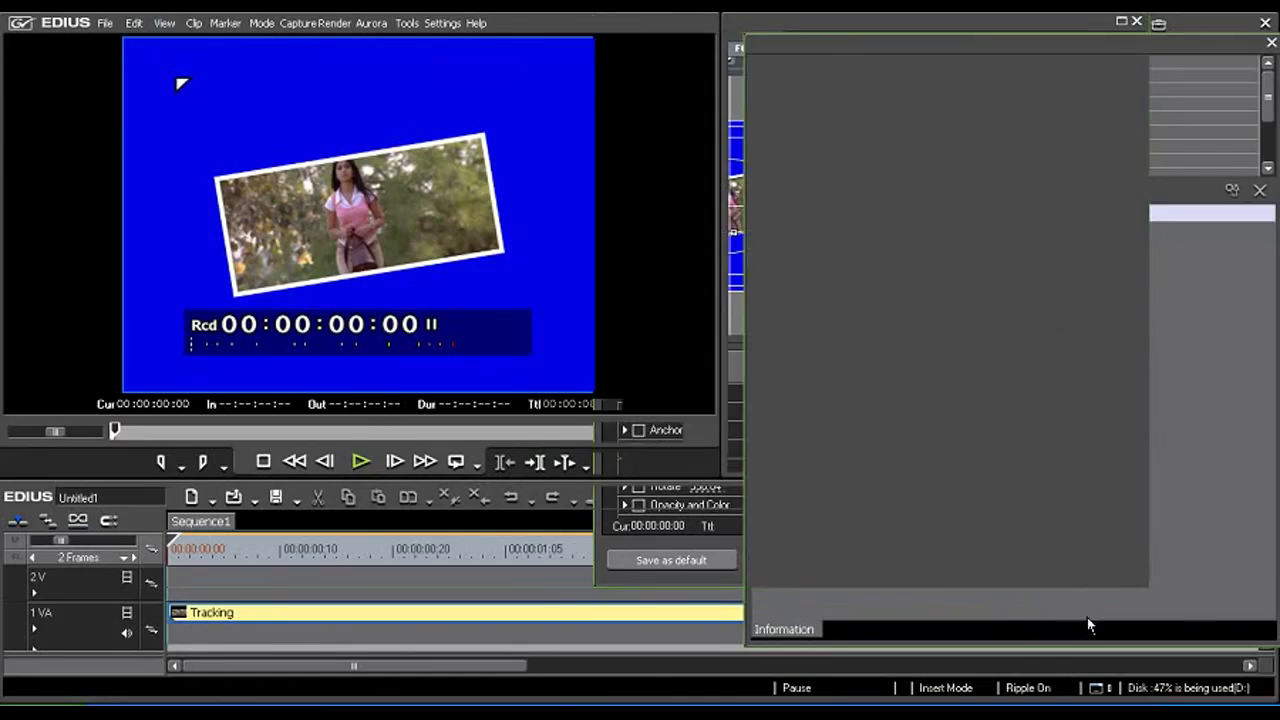